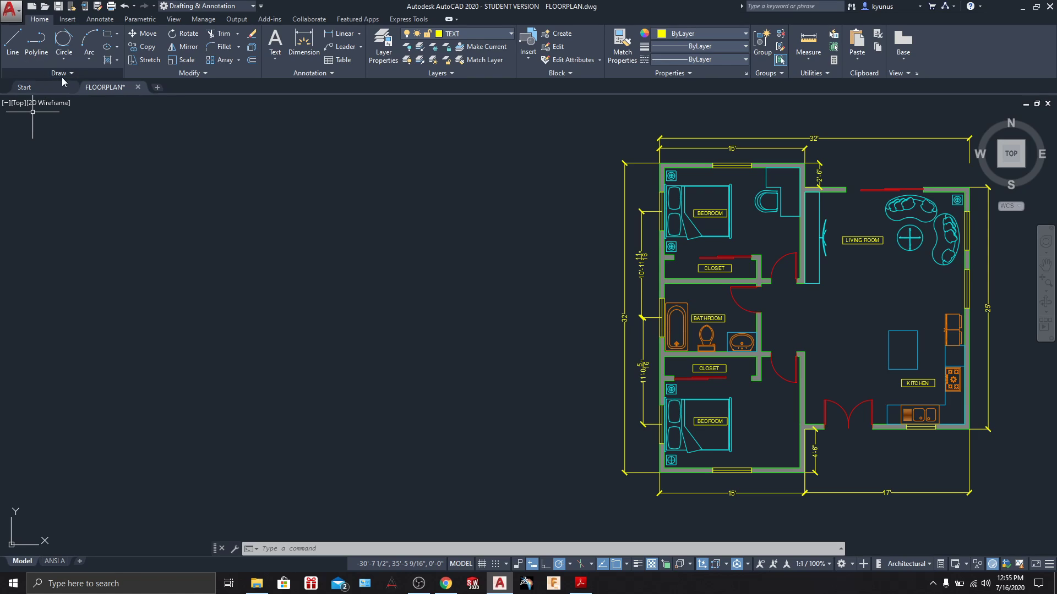
{"action": "left_click", "coordinate": [69, 74]}
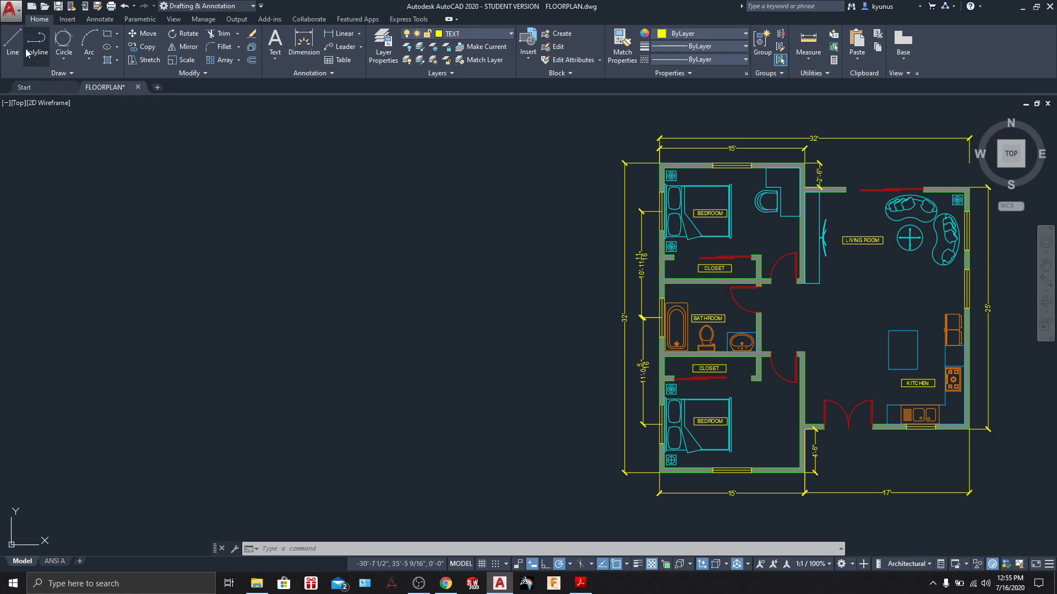
{"action": "left_click", "coordinate": [15, 42]}
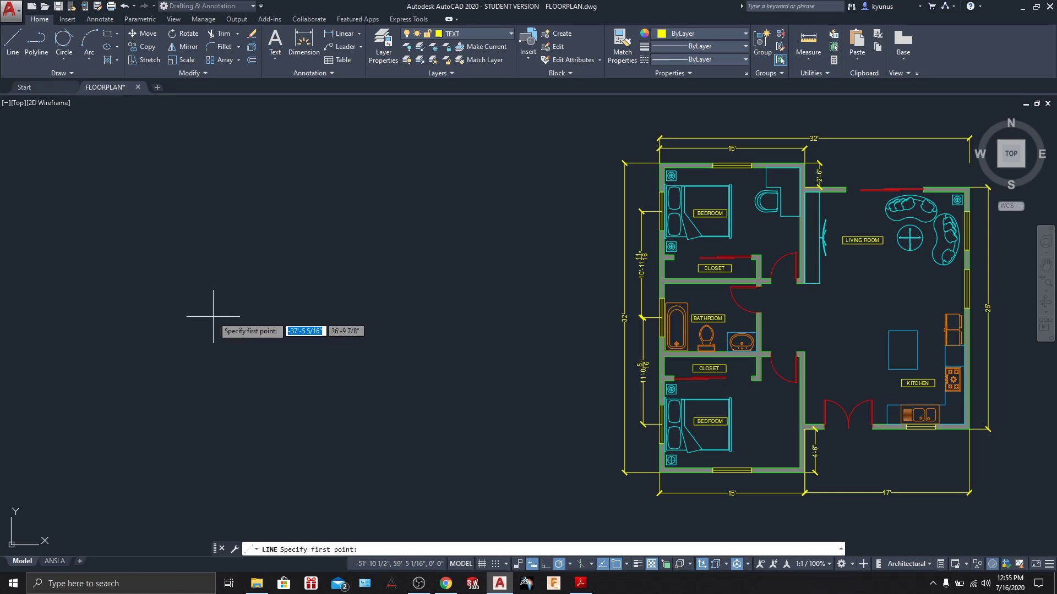
{"action": "key", "text": "Escape"}
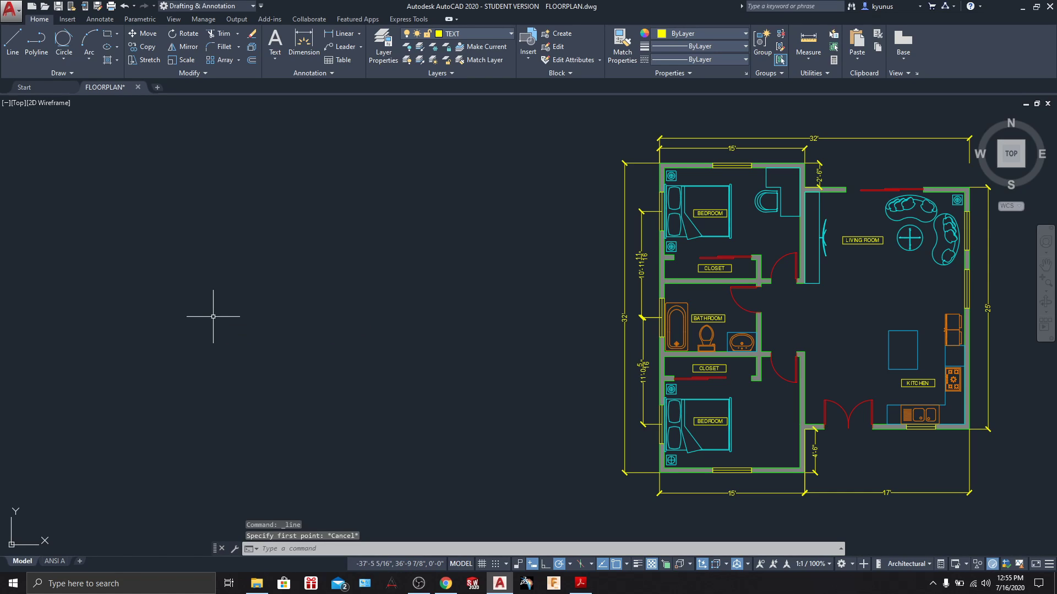
{"action": "type", "text": "L"}
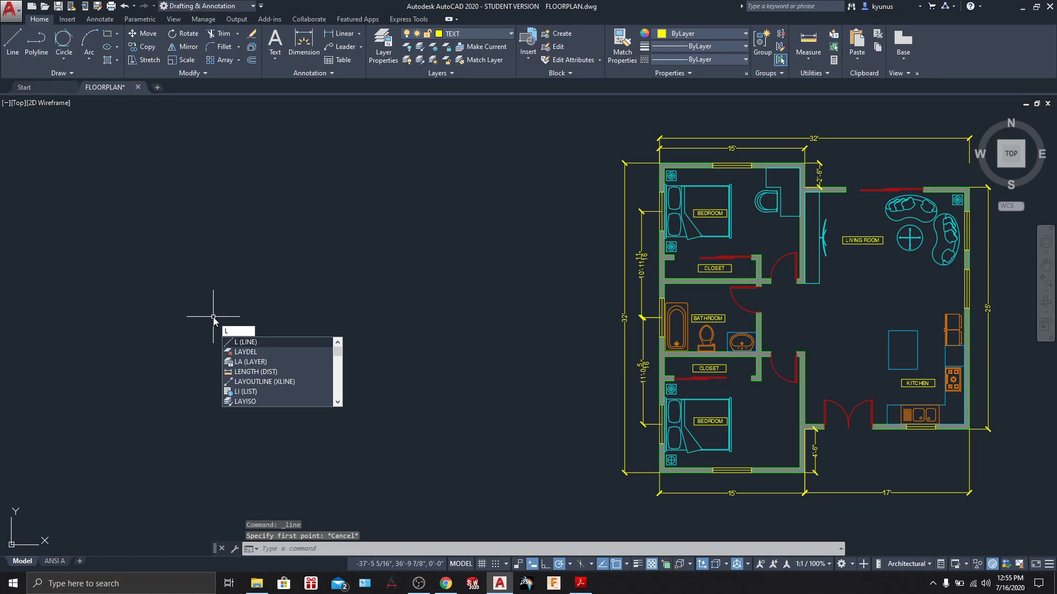
{"action": "key", "text": "Return"}
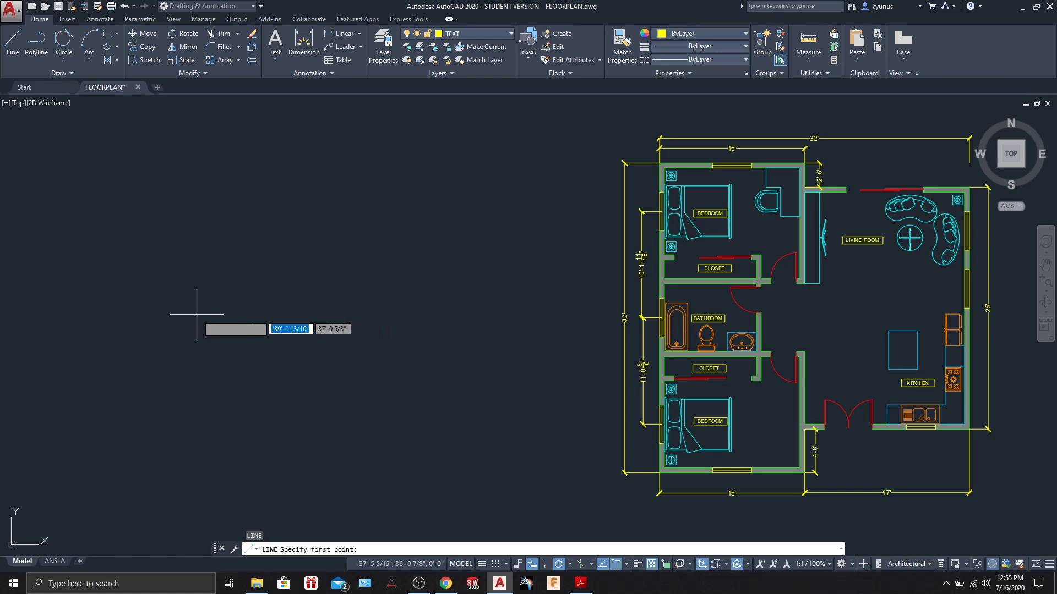
{"action": "key", "text": "Escape"}
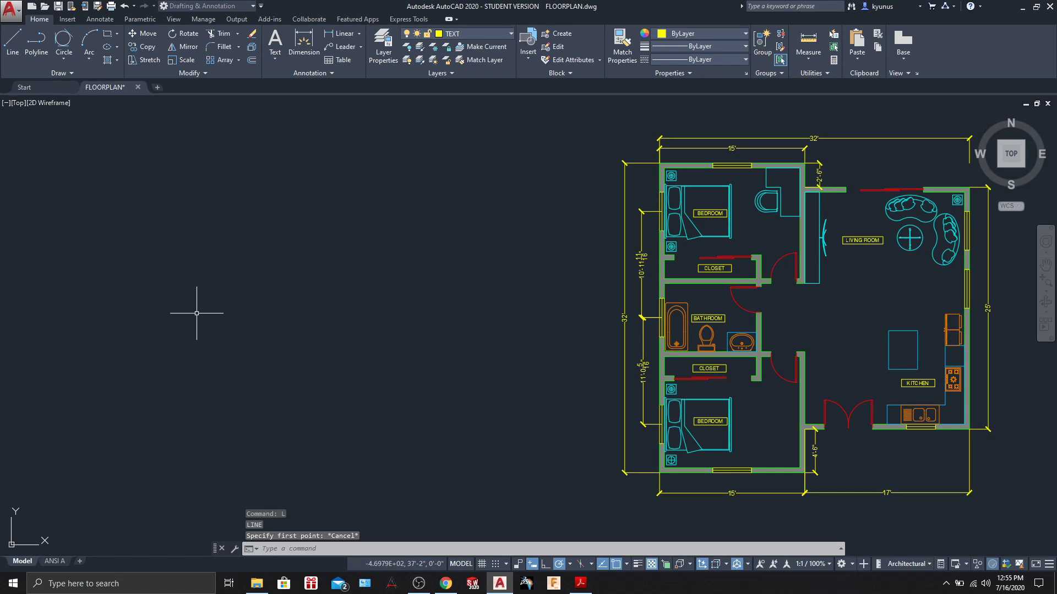
Make WALLS the current layer.
{"action": "left_click", "coordinate": [511, 34]}
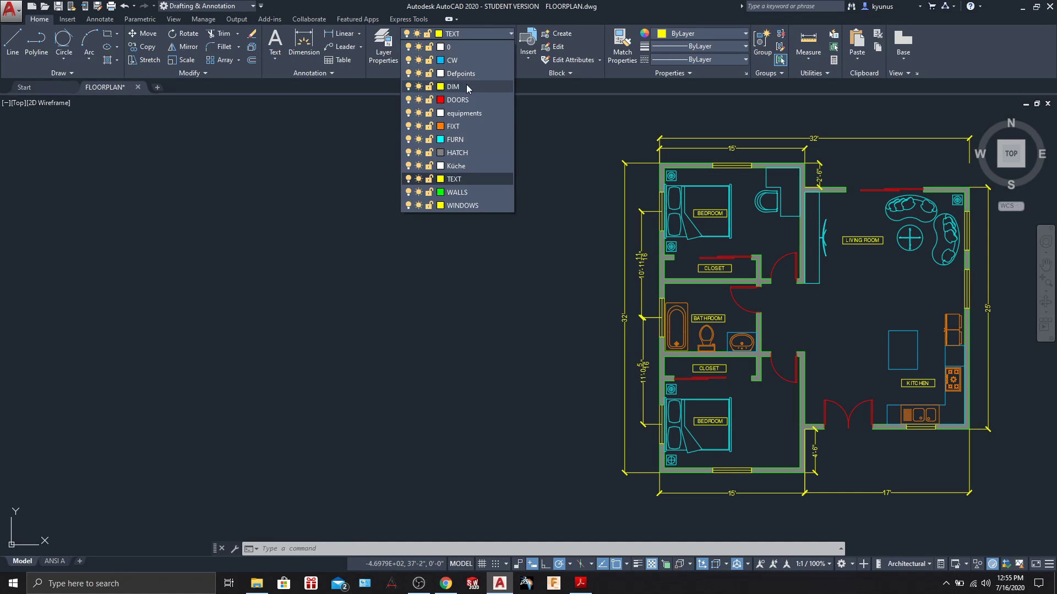
{"action": "left_click", "coordinate": [456, 192]}
{"action": "middle_click_drag", "start_coordinate": [483, 316], "coordinate": [528, 321]}
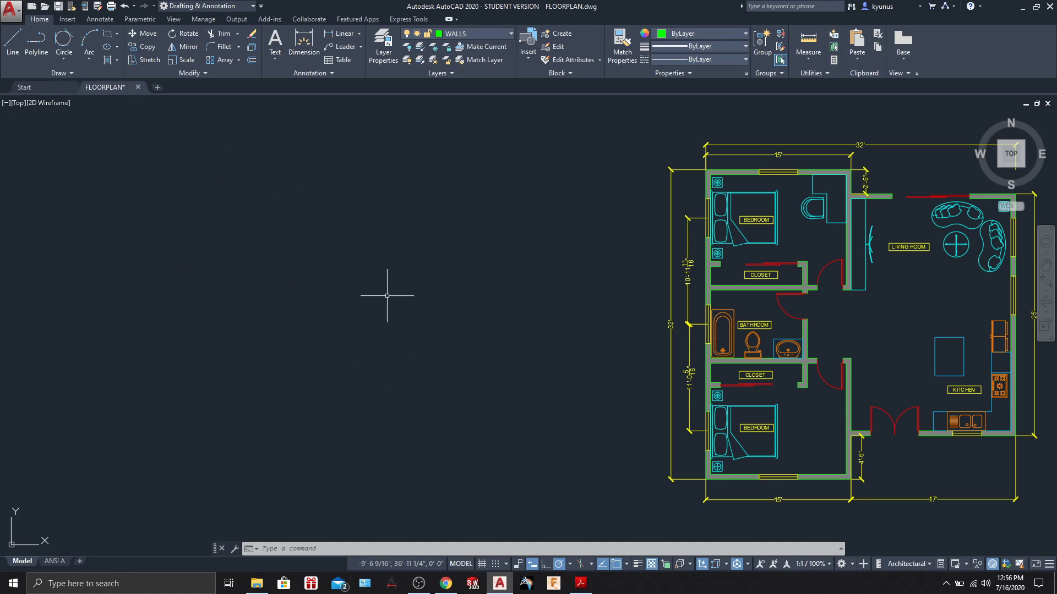
Start a new wall outline in the empty area beside the existing plan with lines 15' to the right and 25' down.
{"action": "left_click", "coordinate": [14, 45]}
{"action": "left_click", "coordinate": [11, 46]}
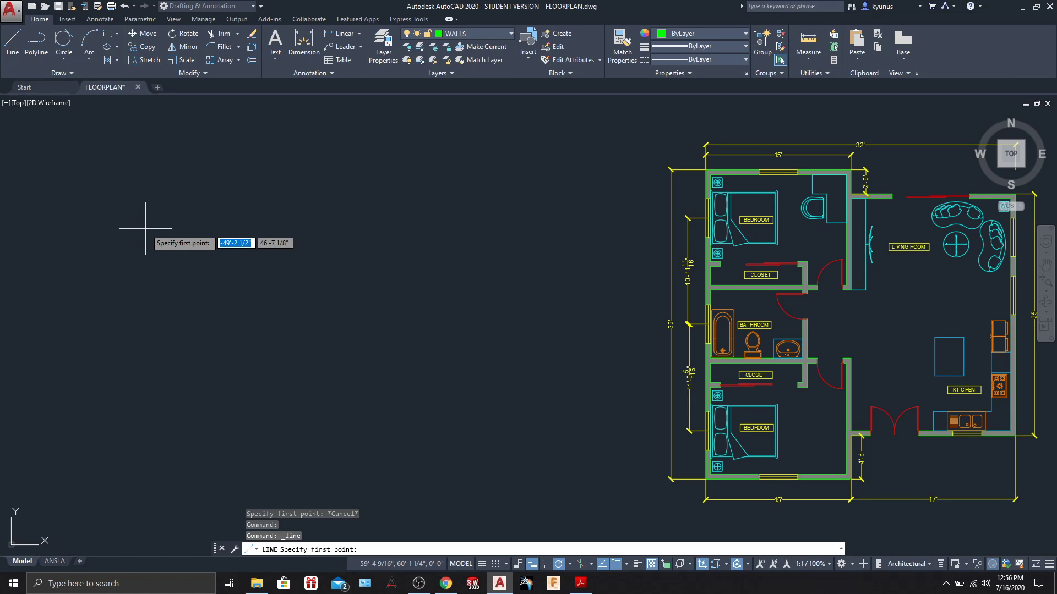
{"action": "left_click", "coordinate": [332, 150]}
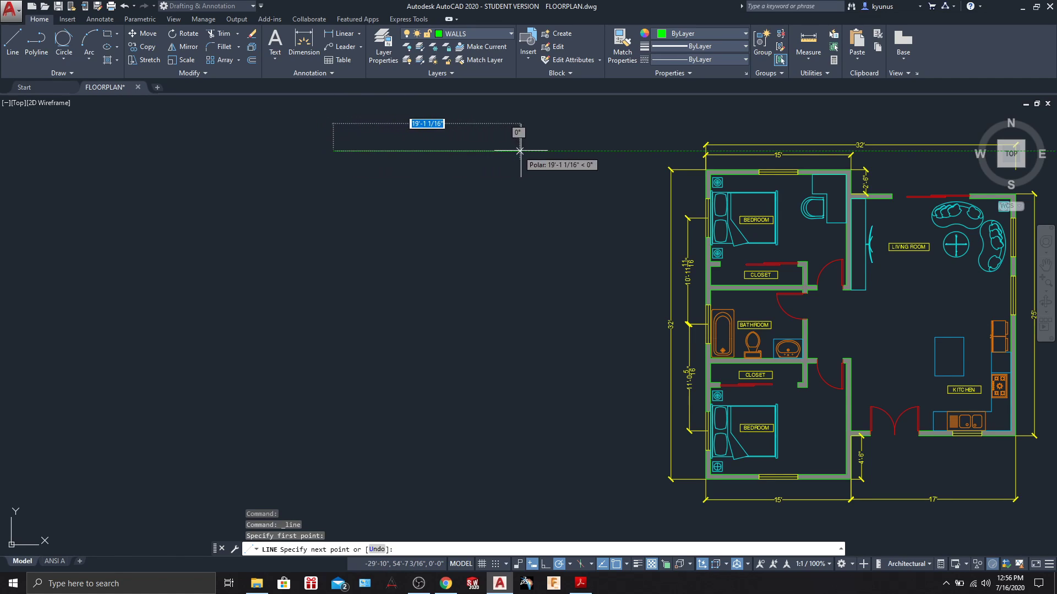
{"action": "type", "text": "15"}
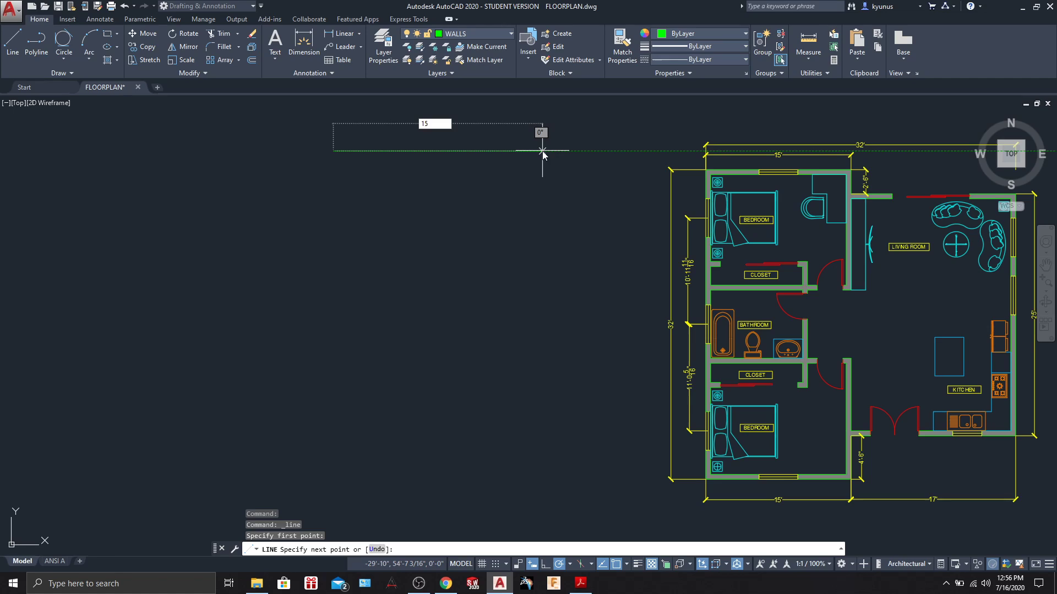
{"action": "type", "text": "'"}
{"action": "key", "text": "Return"}
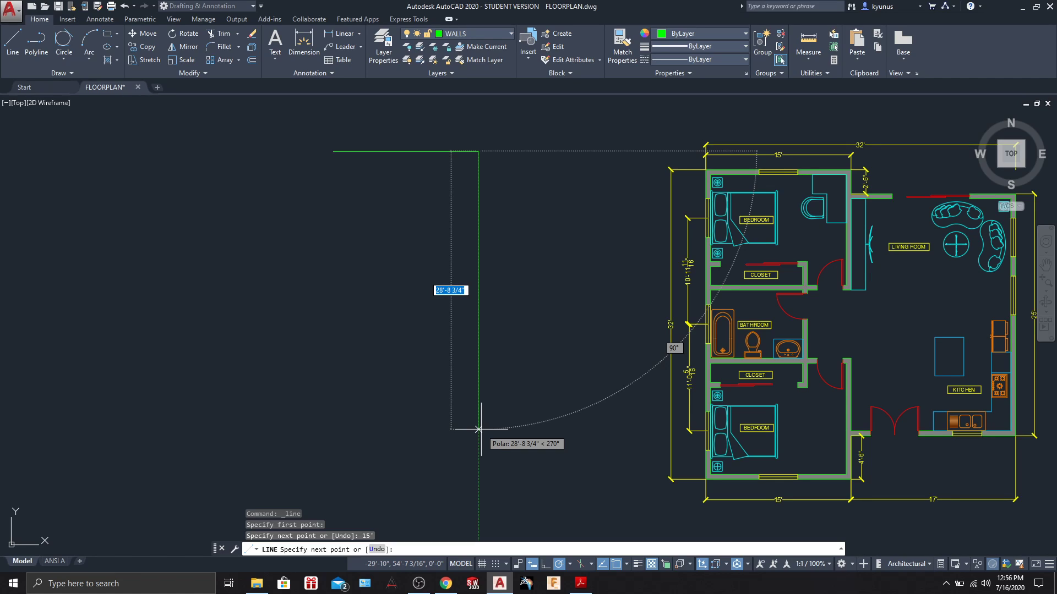
{"action": "type", "text": "25"}
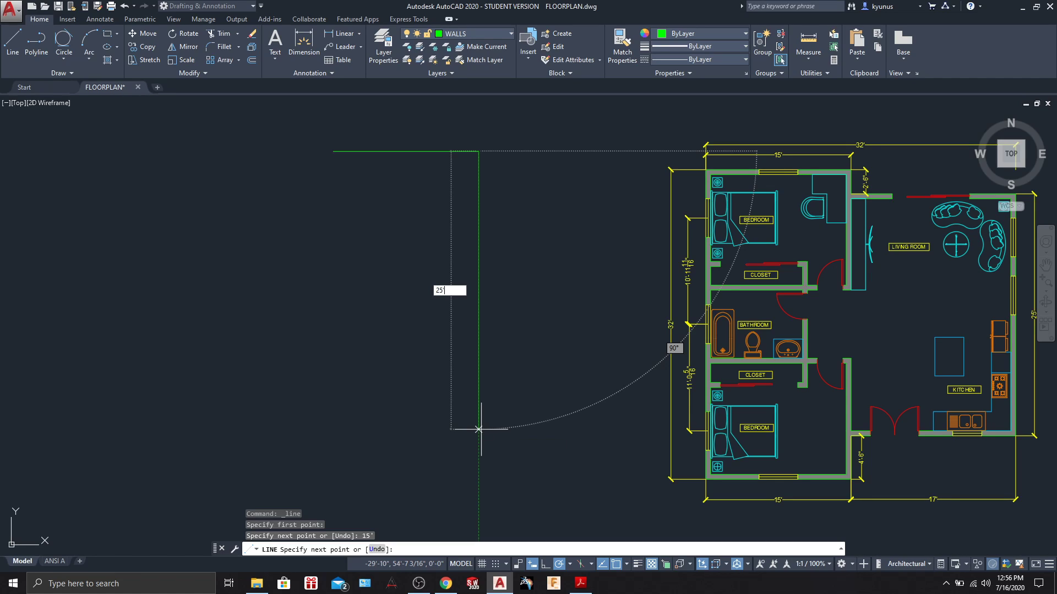
{"action": "key", "text": "Return"}
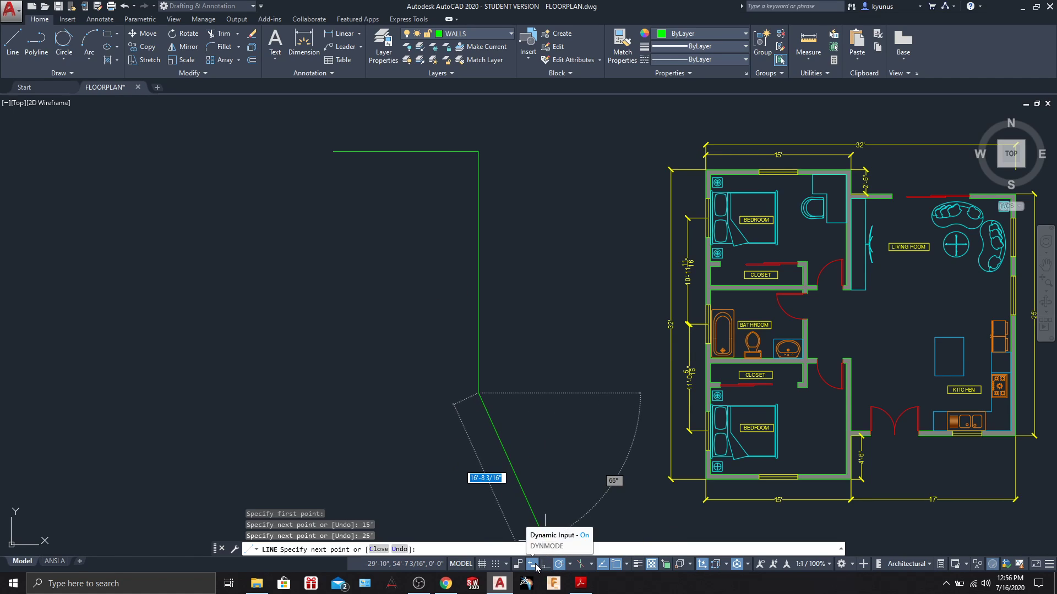
Continue the wall outline with a 5' line to the left and a 10' line down.
{"action": "left_click", "coordinate": [570, 564]}
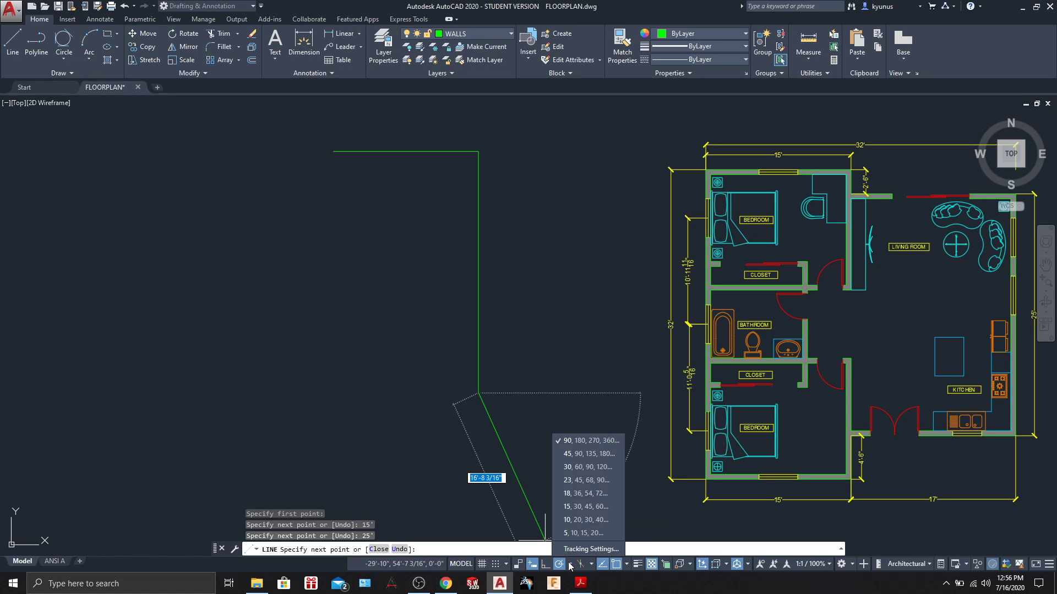
{"action": "left_click", "coordinate": [570, 564]}
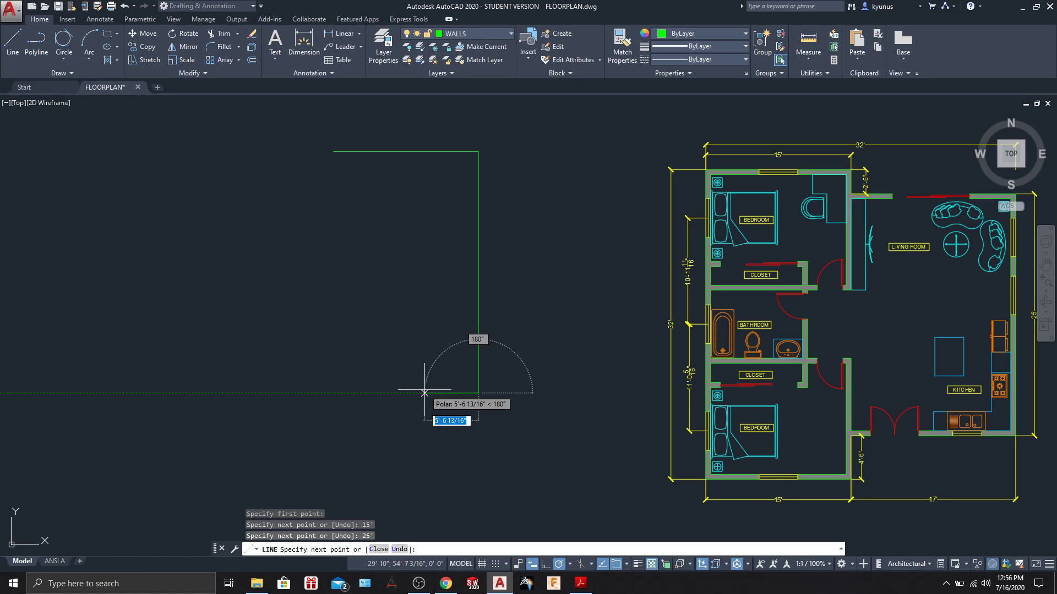
{"action": "type", "text": "5"}
{"action": "key", "text": "Return"}
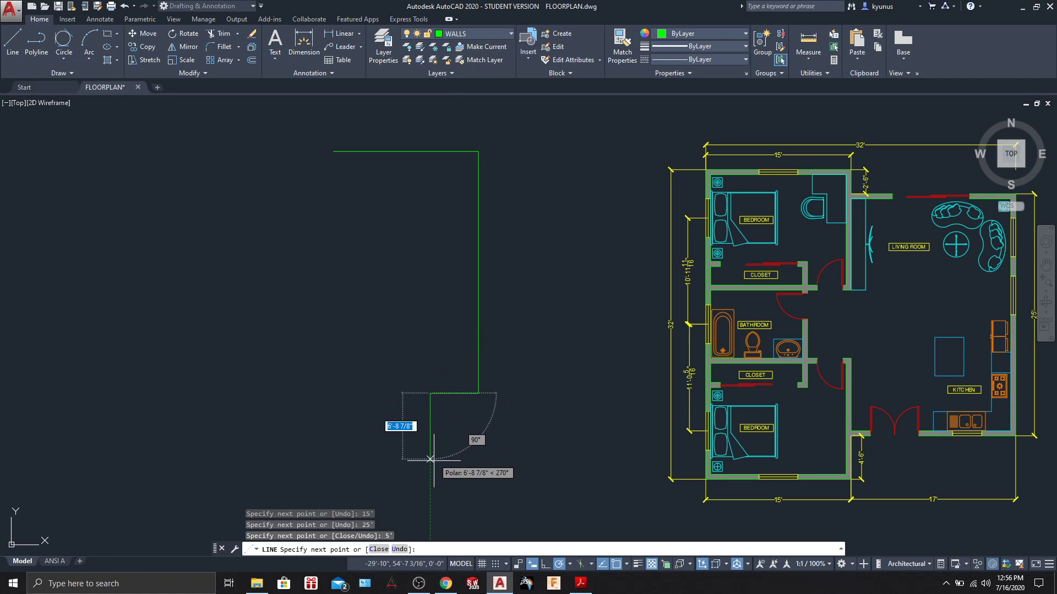
{"action": "middle_click_drag", "start_coordinate": [429, 487], "coordinate": [431, 465]}
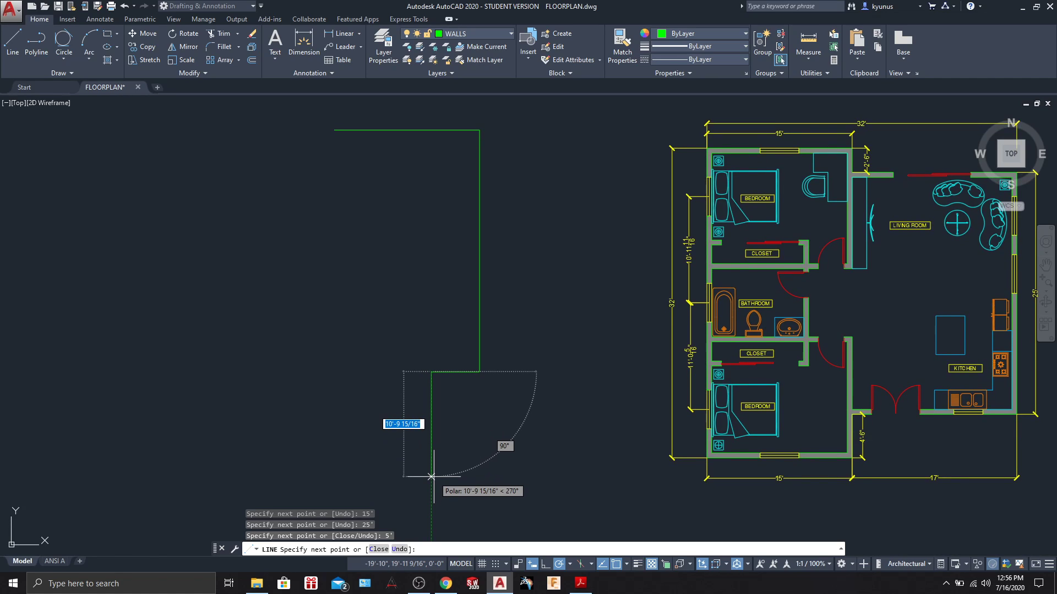
{"action": "type", "text": "10"}
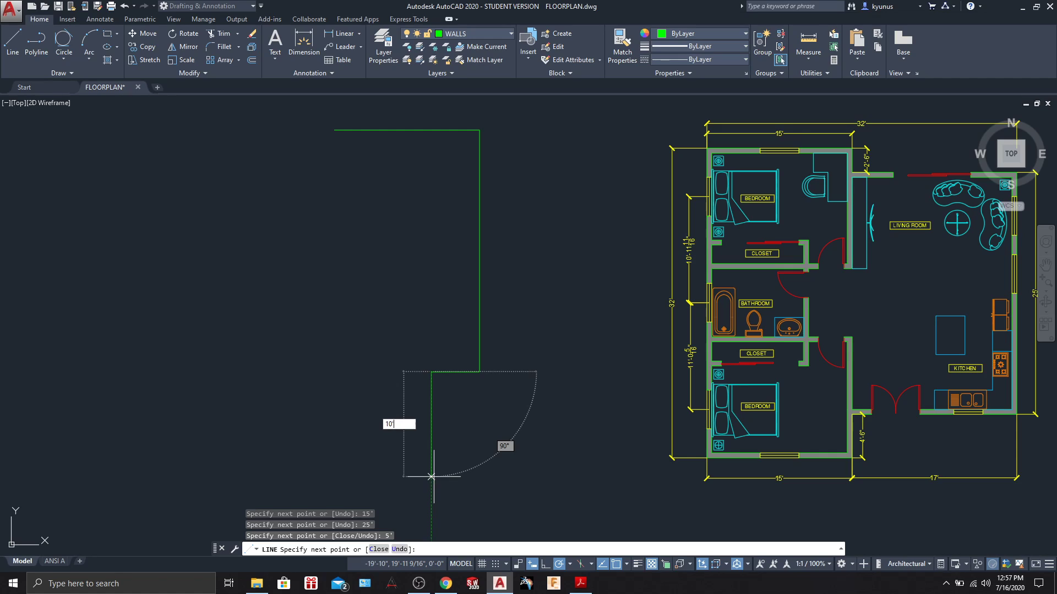
{"action": "key", "text": "Return"}
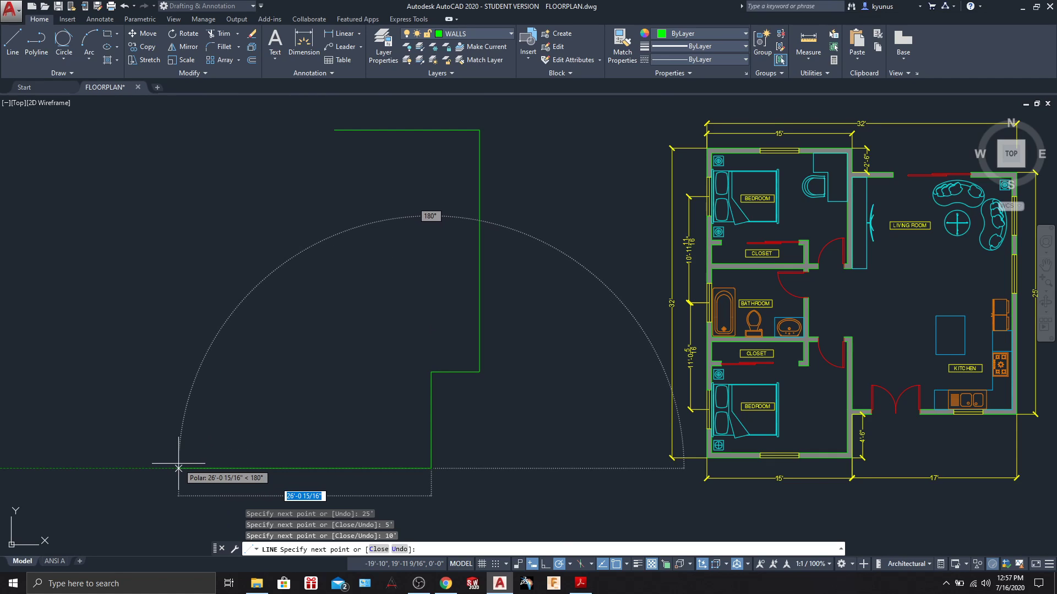
Continue the outline 22' left along the lower edge, then 6' up and 3' left for the first corner setback.
{"action": "type", "text": "22"}
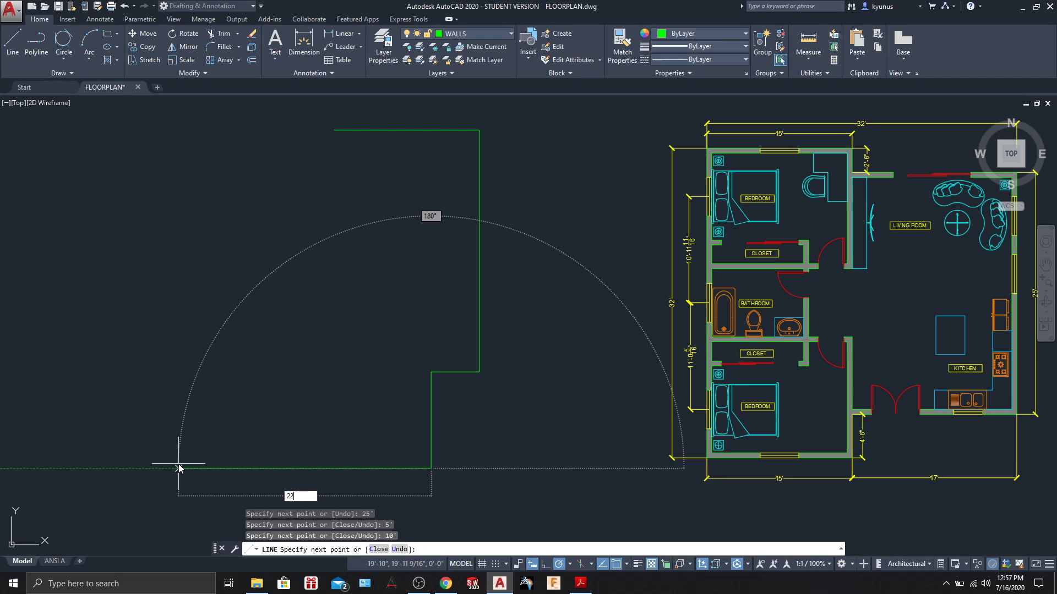
{"action": "key", "text": "Return"}
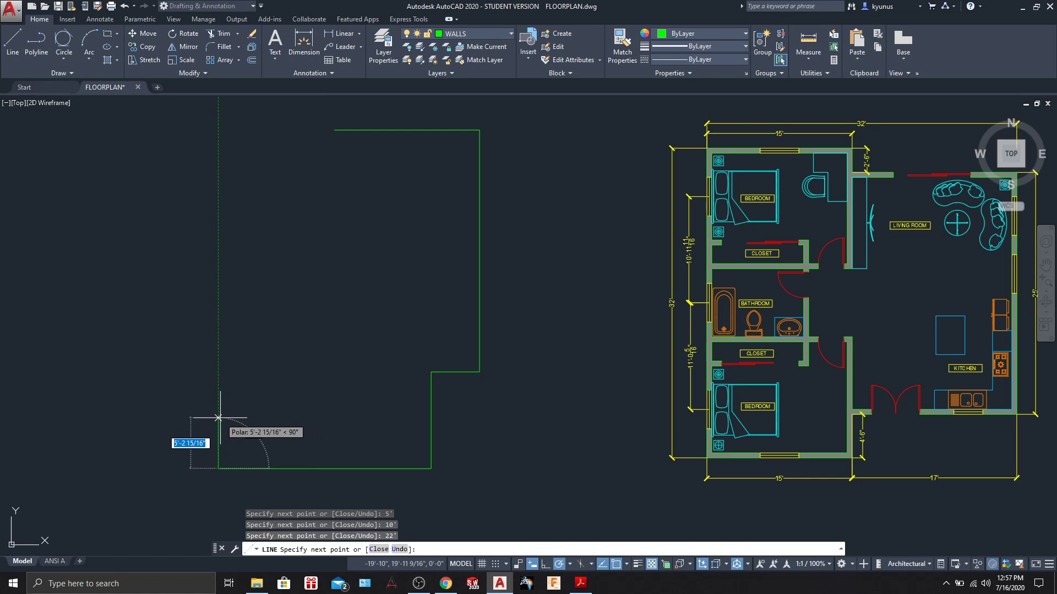
{"action": "type", "text": "6"}
{"action": "key", "text": "Return"}
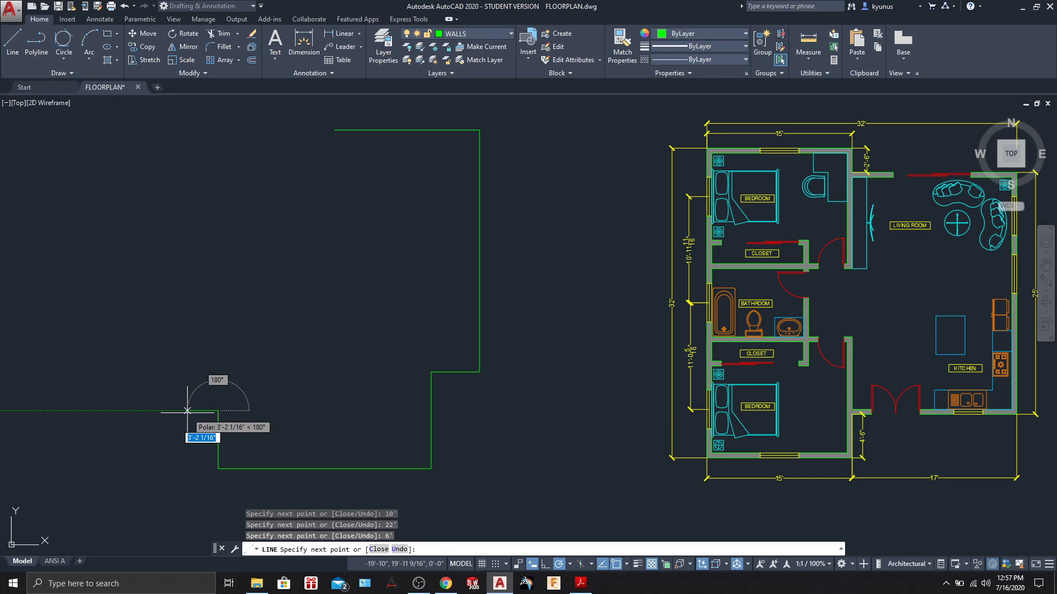
{"action": "type", "text": "3"}
{"action": "key", "text": "Return"}
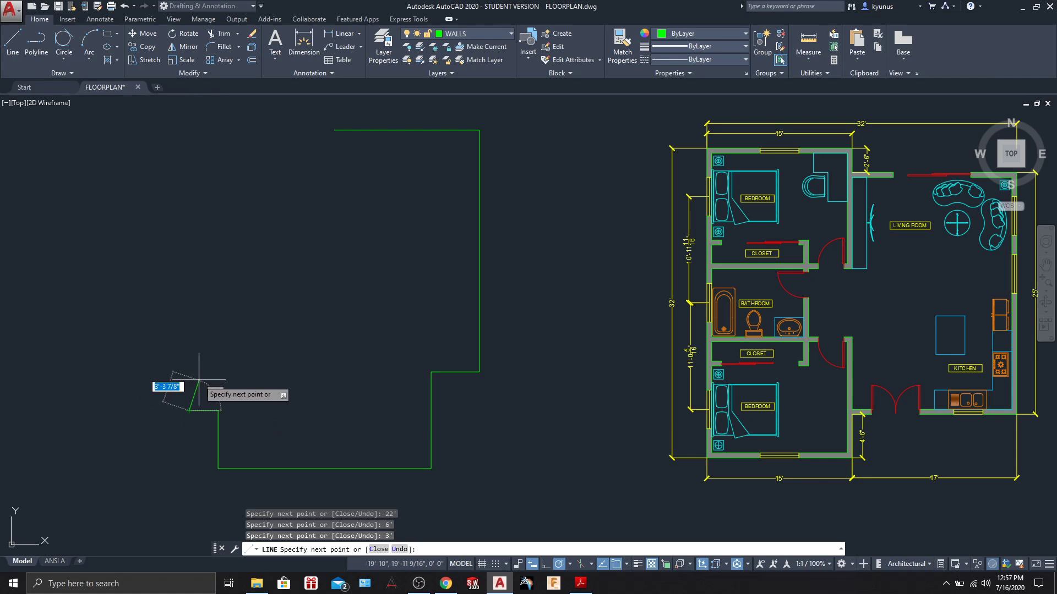
Add the second setback with lines 6' up and 3' left, and continue the outline 12' up.
{"action": "type", "text": "6"}
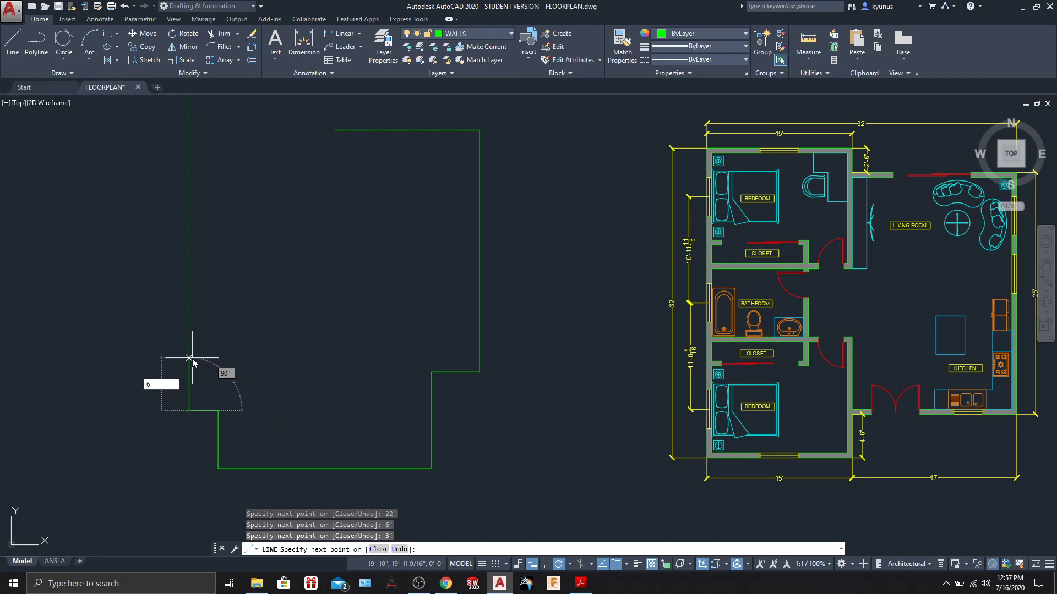
{"action": "key", "text": "Return"}
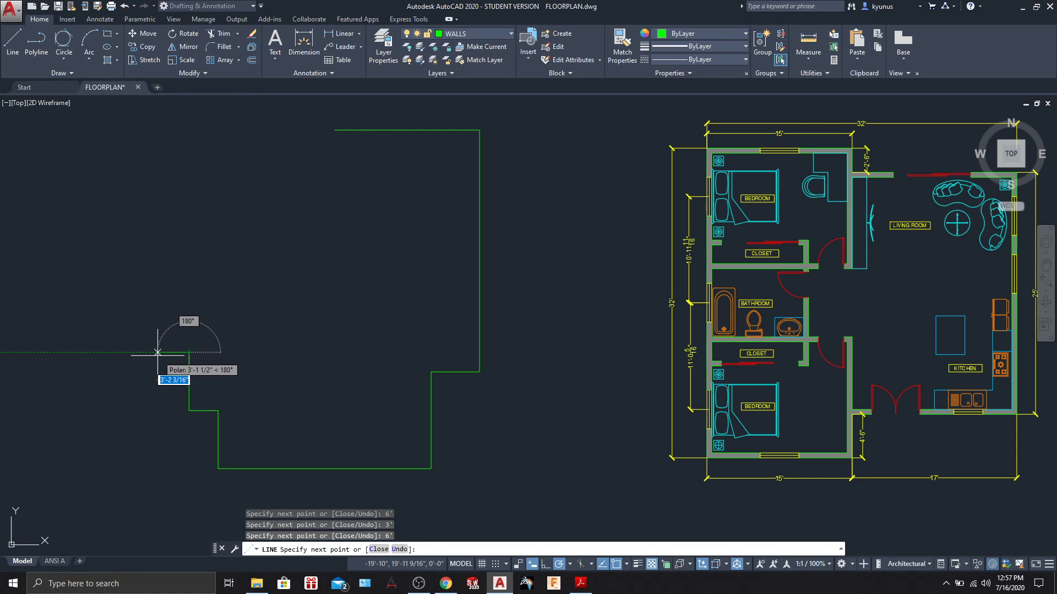
{"action": "type", "text": "3"}
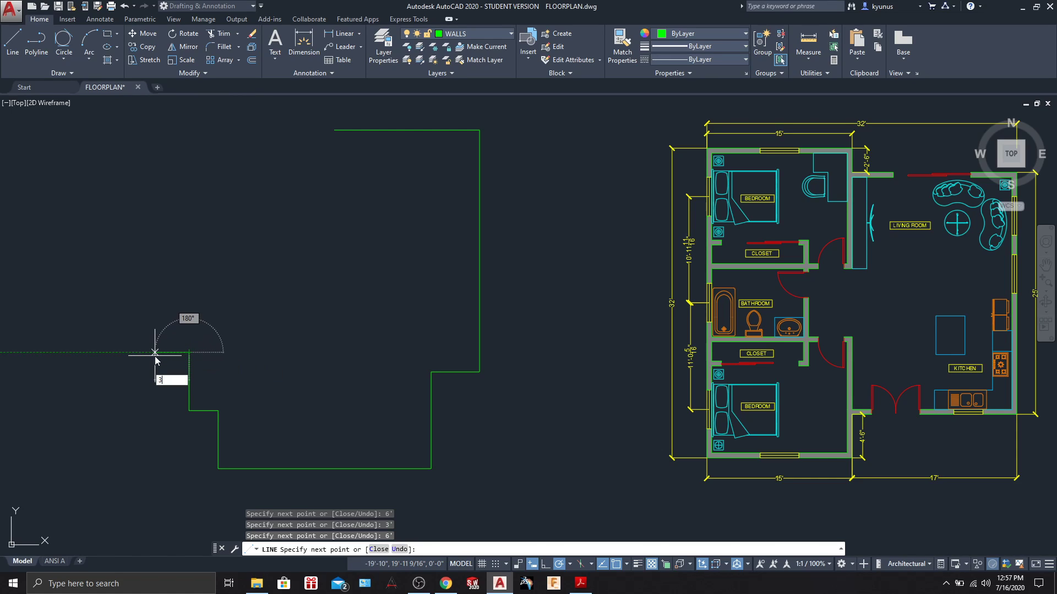
{"action": "key", "text": "Return"}
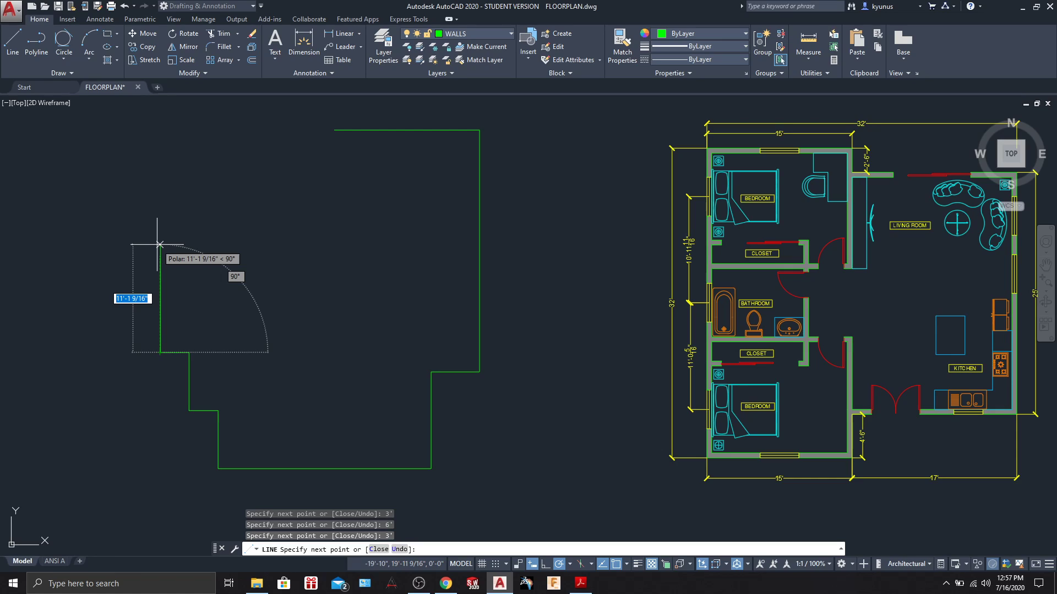
{"action": "type", "text": "12"}
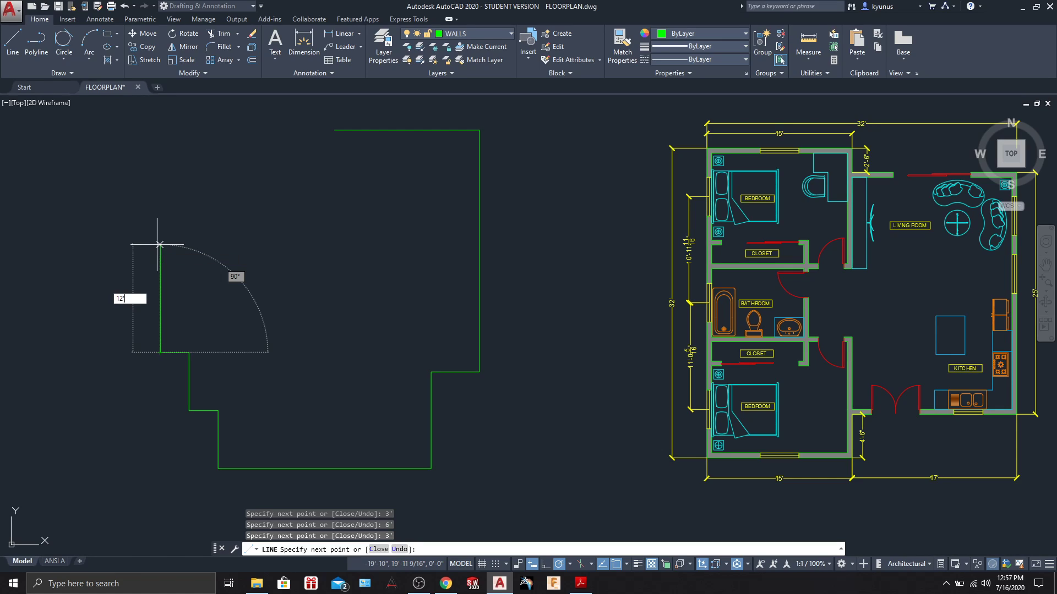
{"action": "type", "text": "'"}
{"action": "key", "text": "Return"}
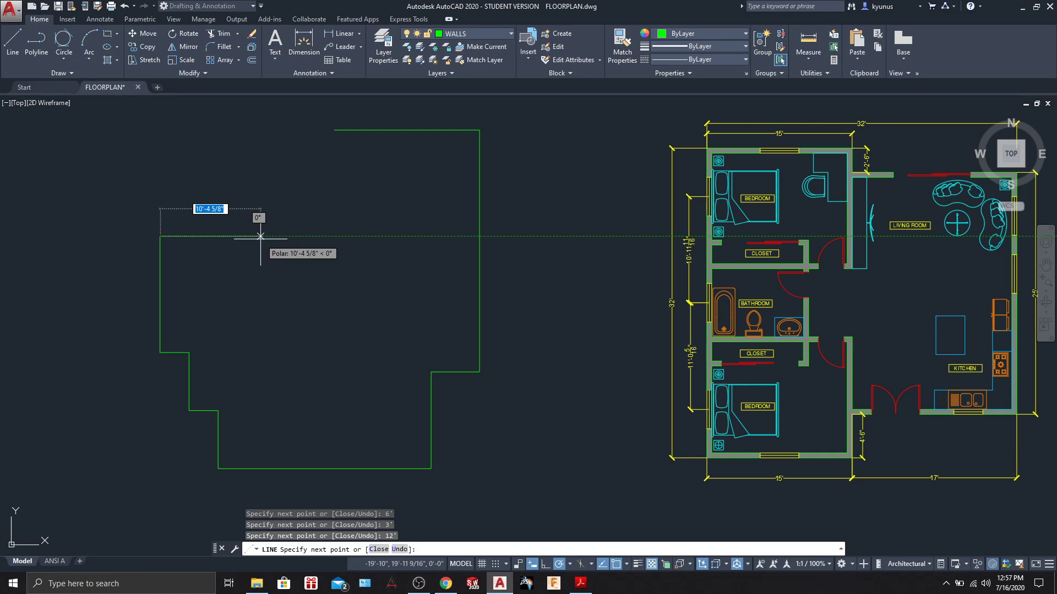
Continue the outline 10' right and 2' down, then right to the point directly below the outline's starting endpoint.
{"action": "type", "text": "10'"}
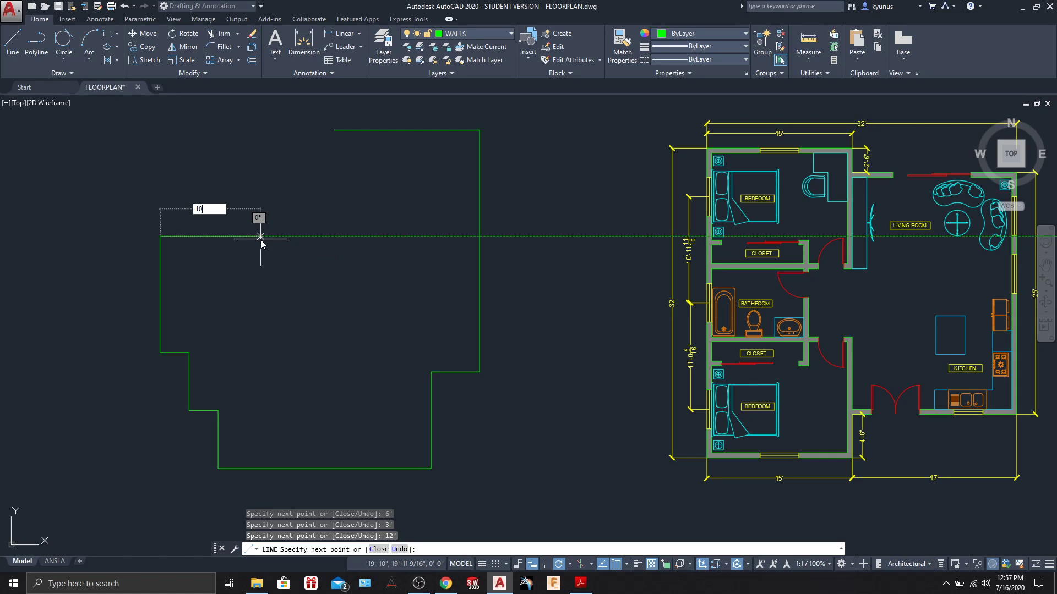
{"action": "key", "text": "Return"}
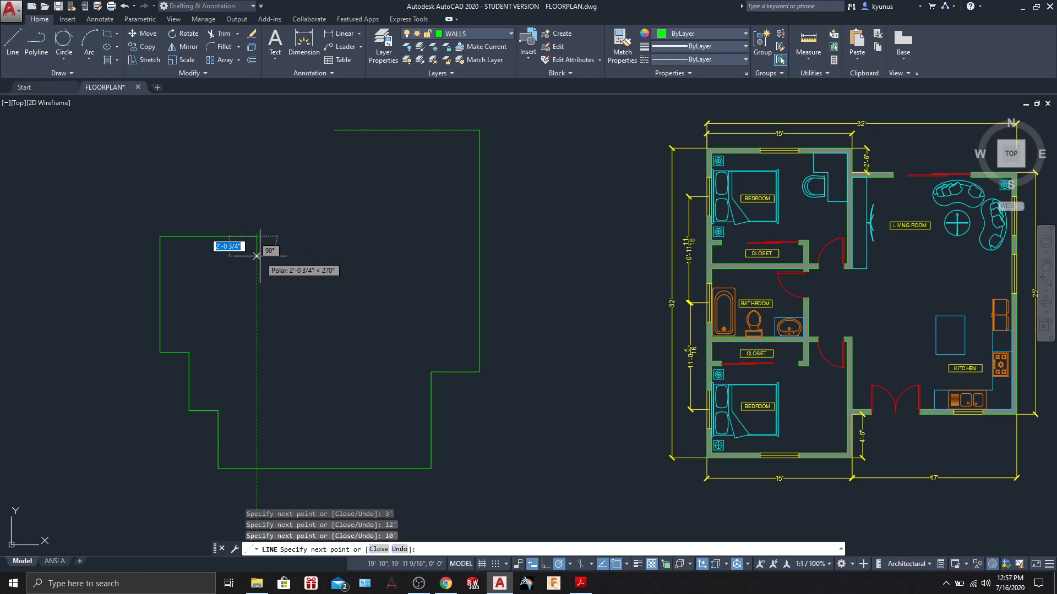
{"action": "type", "text": "2'"}
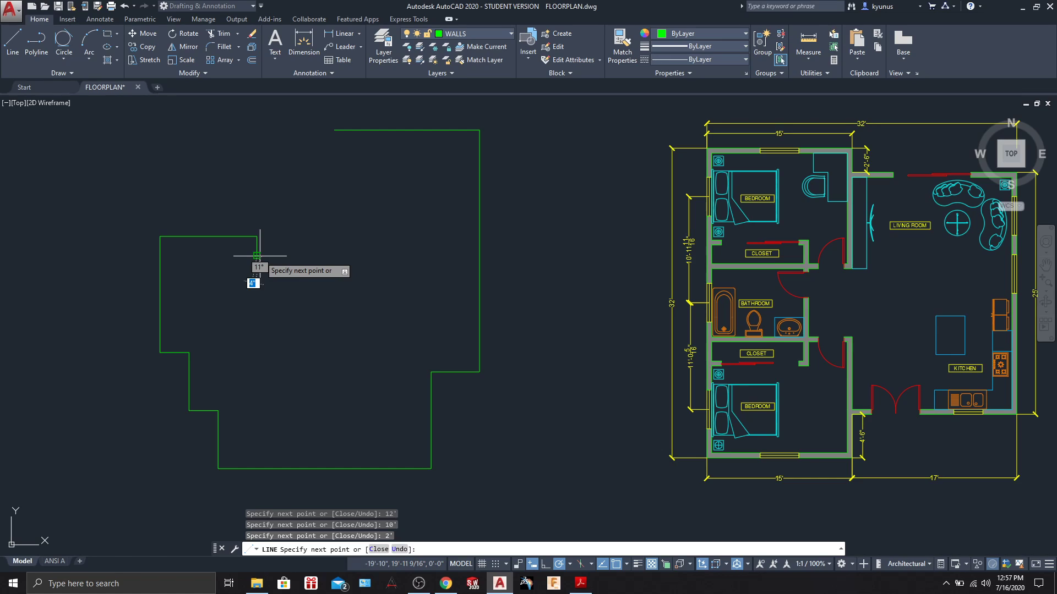
{"action": "key", "text": "Return"}
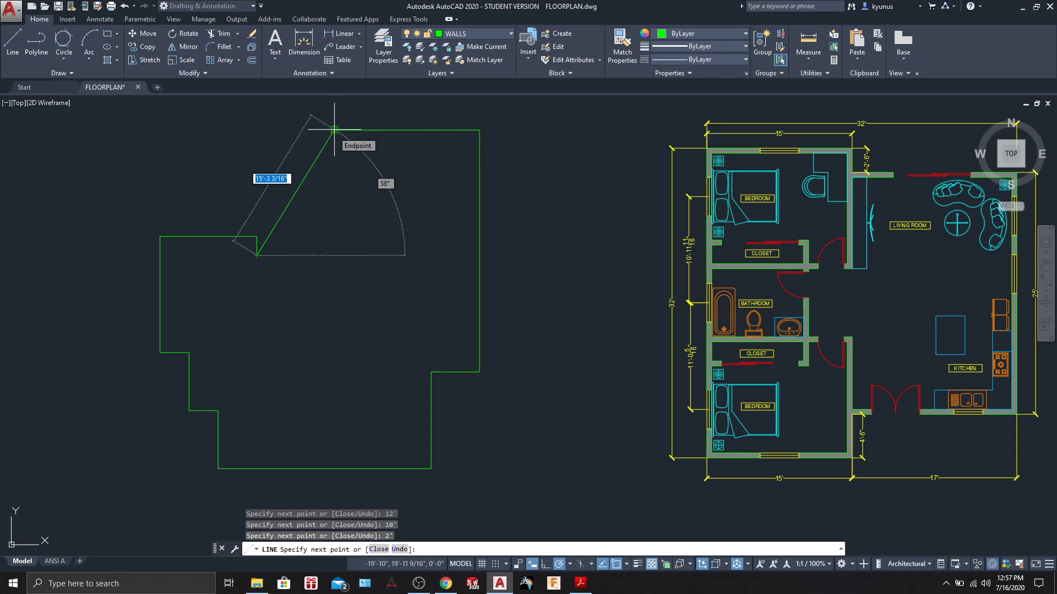
{"action": "left_click", "coordinate": [334, 256]}
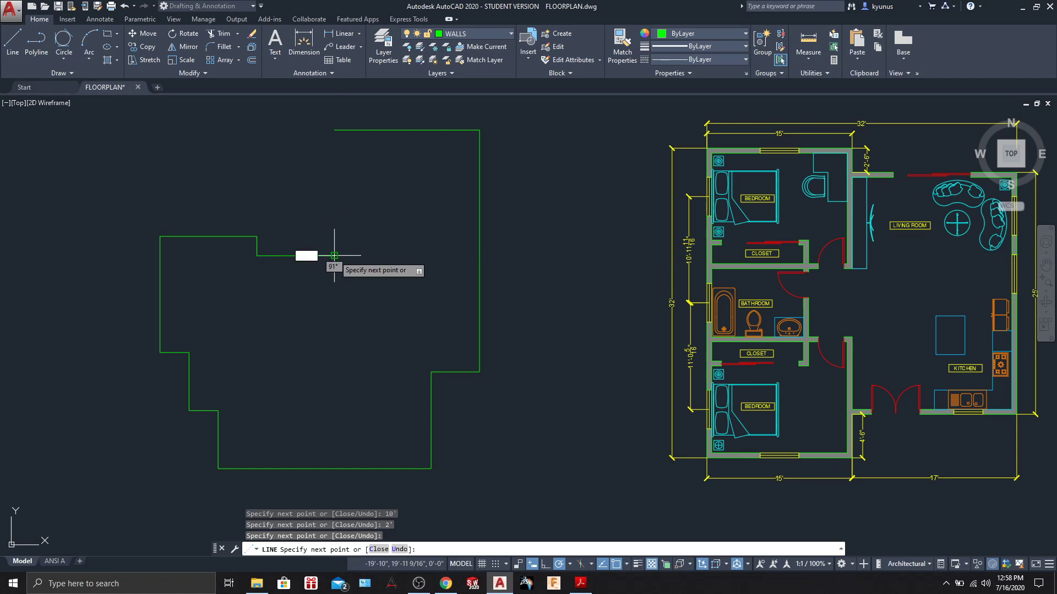
Close the wall outline with a vertical line up to its starting endpoint and finish the Line command.
{"action": "left_click", "coordinate": [334, 130]}
{"action": "key", "text": "Return"}
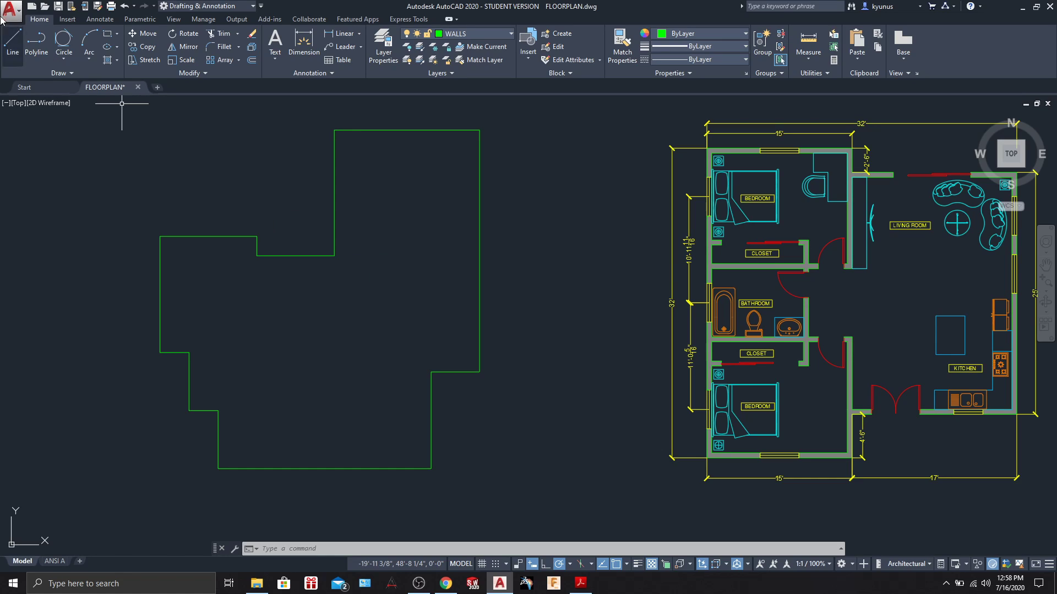
{"action": "type", "text": "l"}
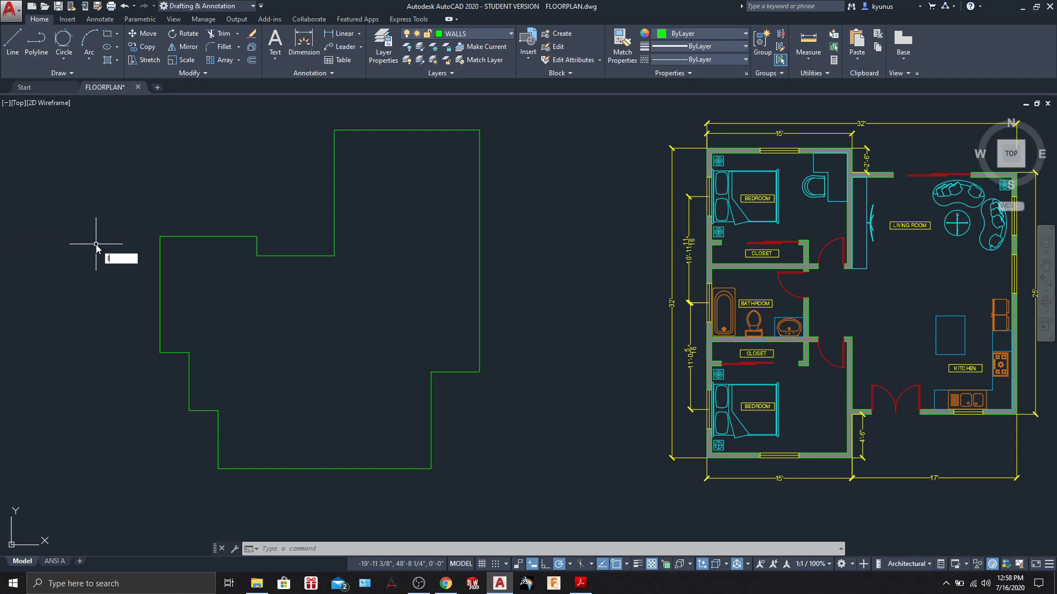
{"action": "key", "text": "Return"}
{"action": "key", "text": "Escape"}
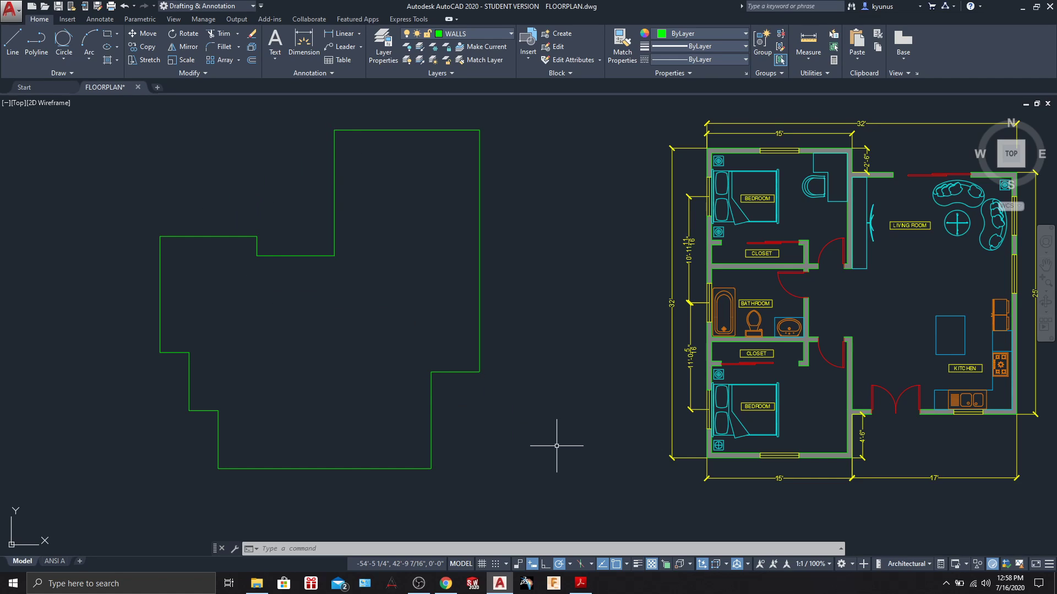
Try to offset the vertical line on the left of the outline's upper wing by 6 inches.
{"action": "left_click", "coordinate": [106, 108]}
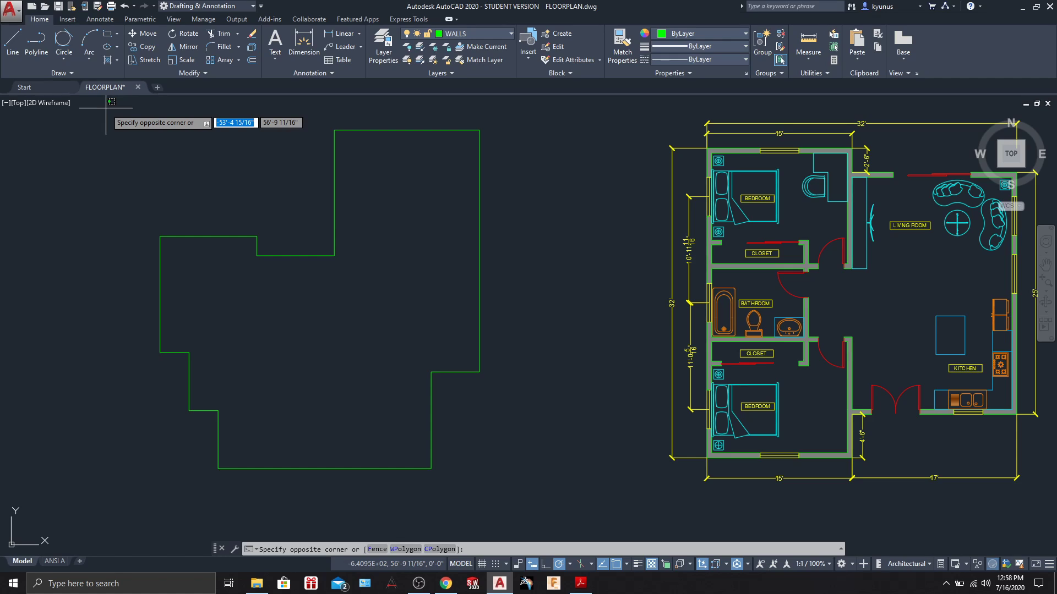
{"action": "left_click", "coordinate": [518, 484]}
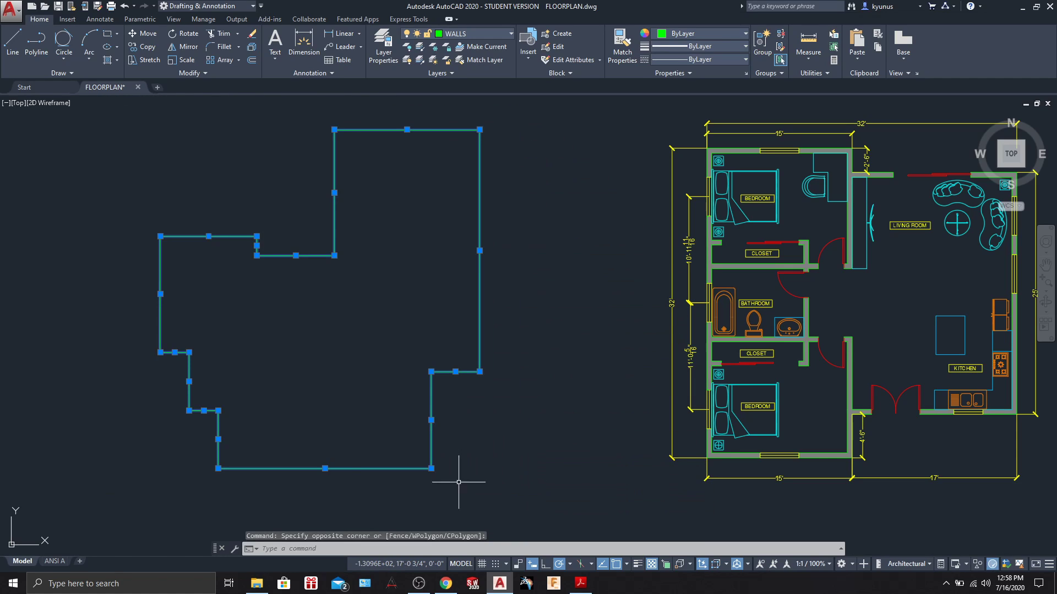
{"action": "left_click", "coordinate": [255, 61]}
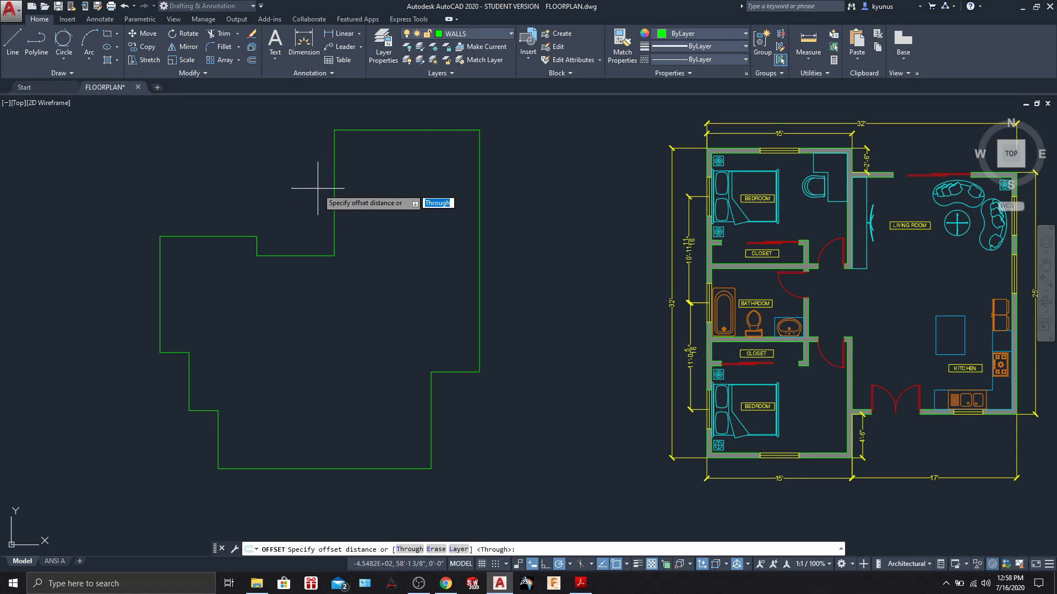
{"action": "type", "text": "6"}
{"action": "key", "text": "Return"}
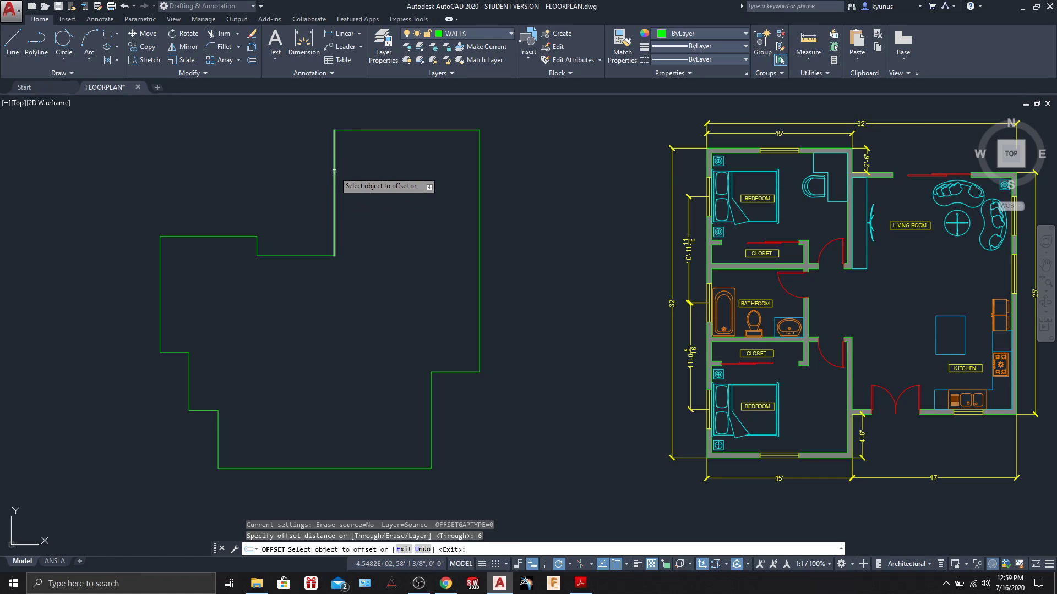
{"action": "left_click", "coordinate": [334, 146]}
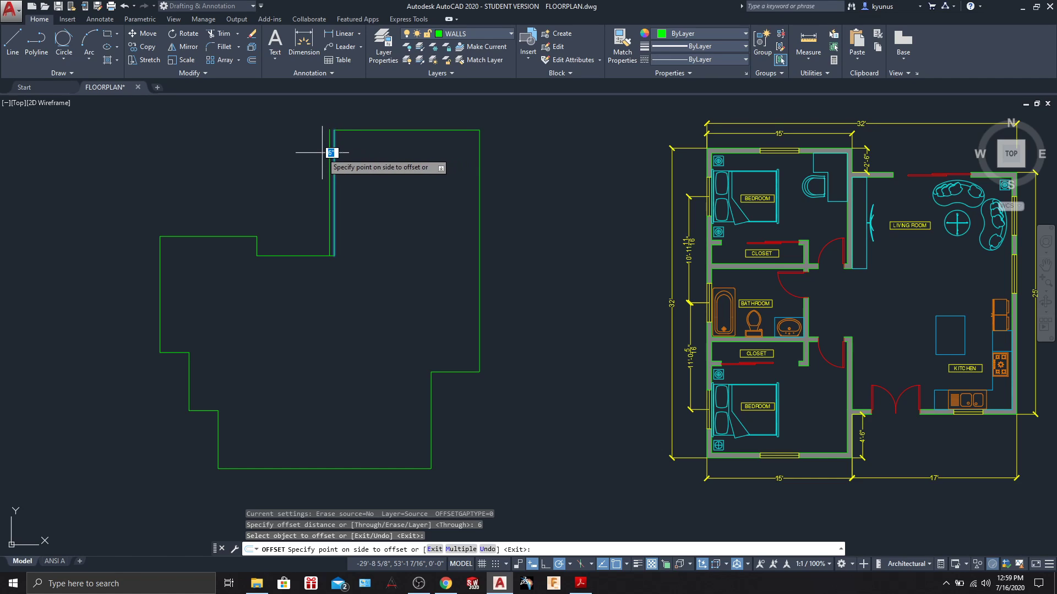
{"action": "key", "text": "Escape"}
{"action": "key", "text": "Escape"}
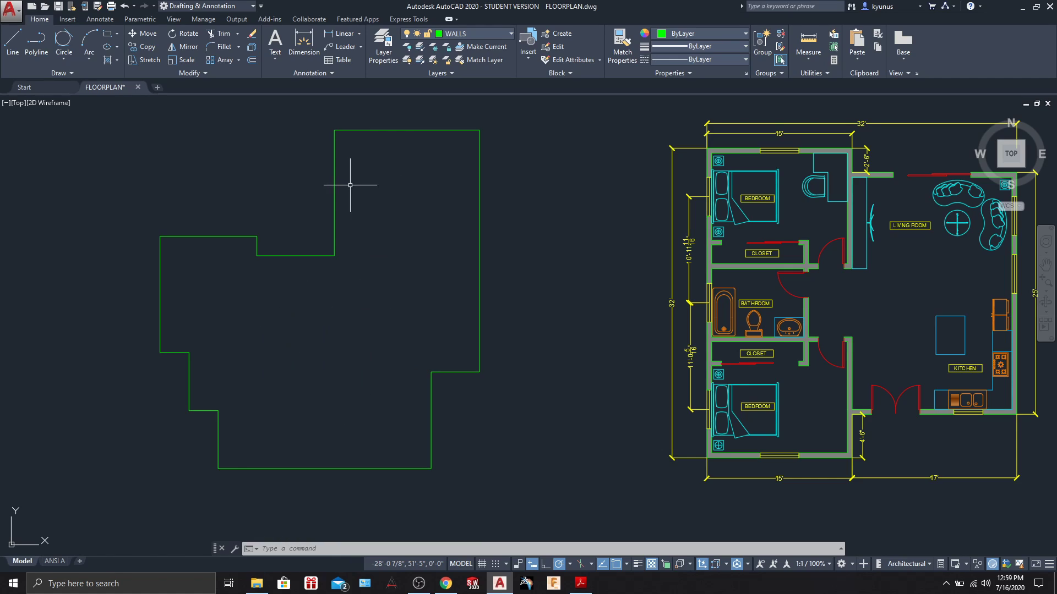
Check whether the left and top edges of the outline's upper wing select as separate lines.
{"action": "left_click", "coordinate": [336, 169]}
{"action": "left_click", "coordinate": [340, 168]}
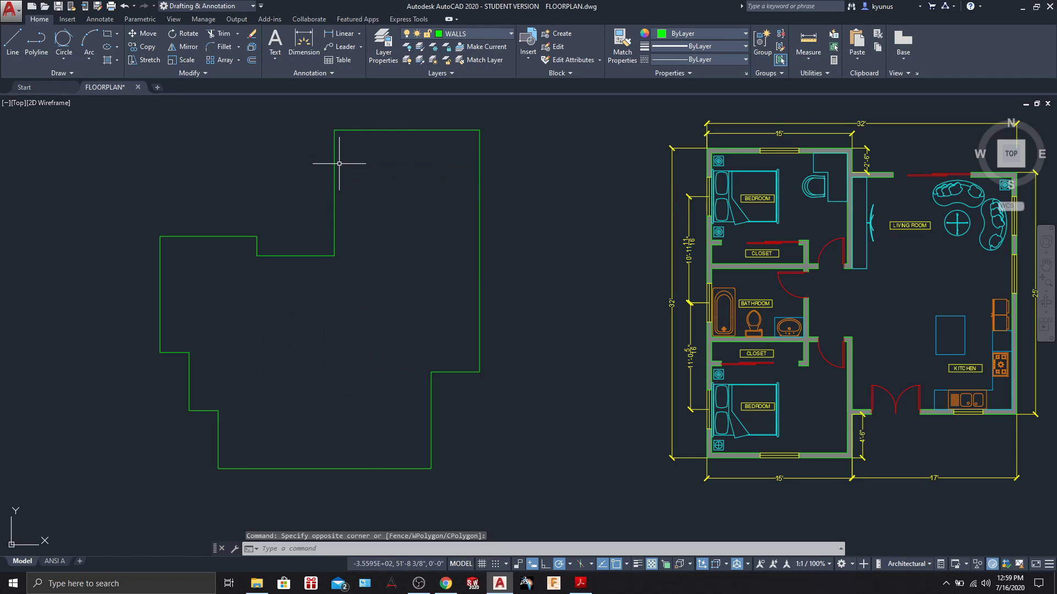
{"action": "left_click", "coordinate": [334, 168]}
{"action": "left_click", "coordinate": [408, 131]}
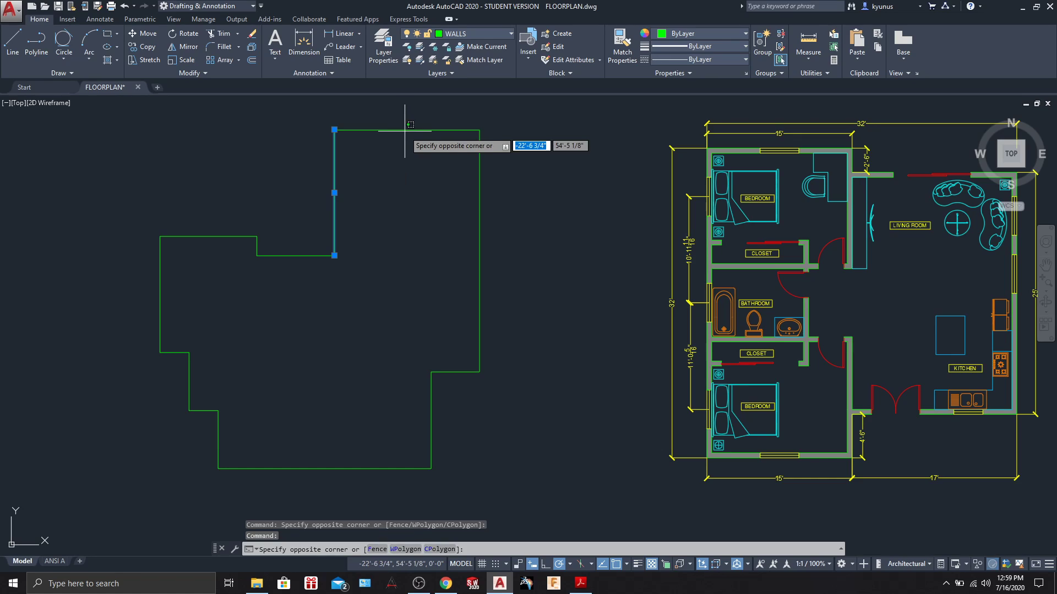
{"action": "key", "text": "Escape"}
{"action": "key", "text": "Escape"}
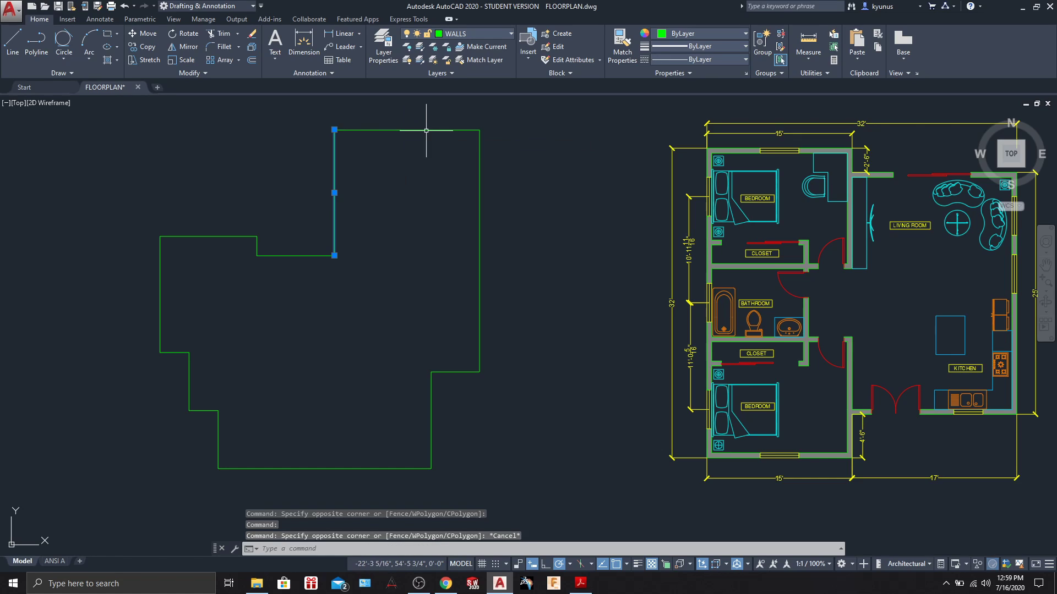
{"action": "left_click", "coordinate": [429, 130]}
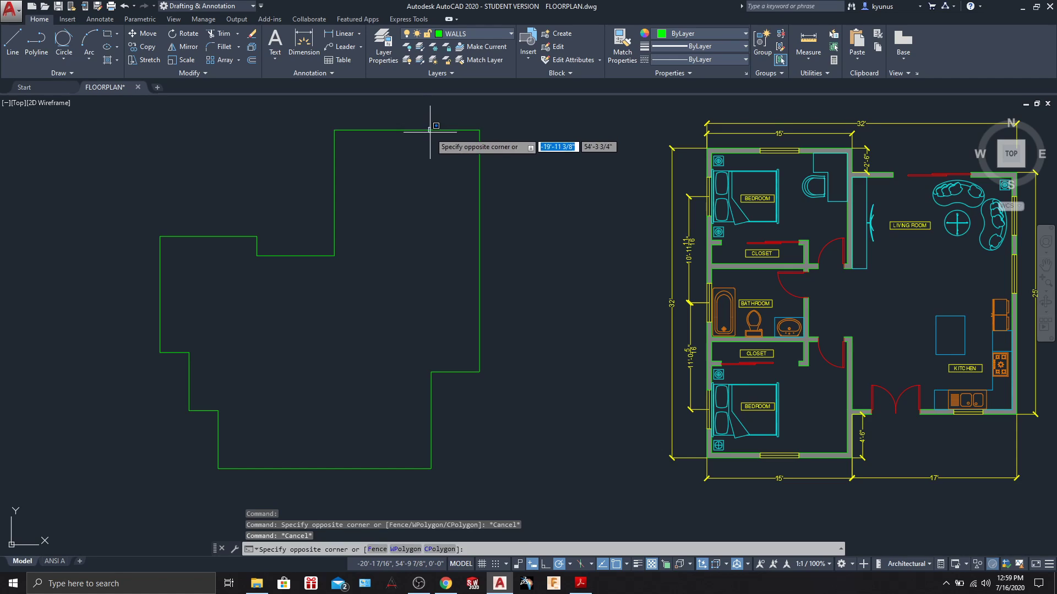
{"action": "key", "text": "Escape"}
{"action": "left_click", "coordinate": [430, 131]}
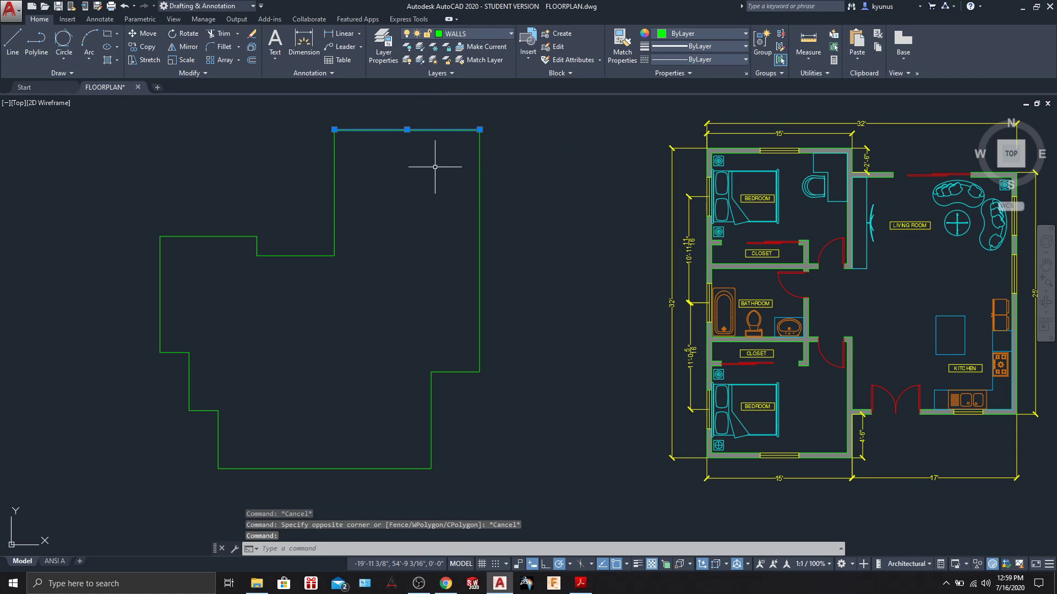
{"action": "key", "text": "Escape"}
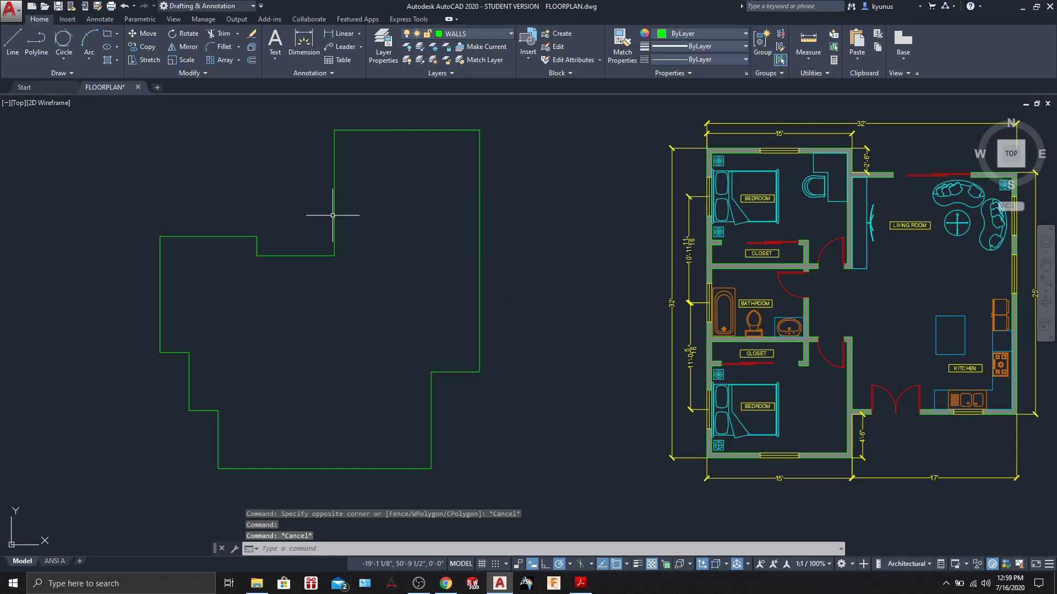
Join all the lines of the new wall outline into a single polyline.
{"action": "left_click", "coordinate": [120, 106]}
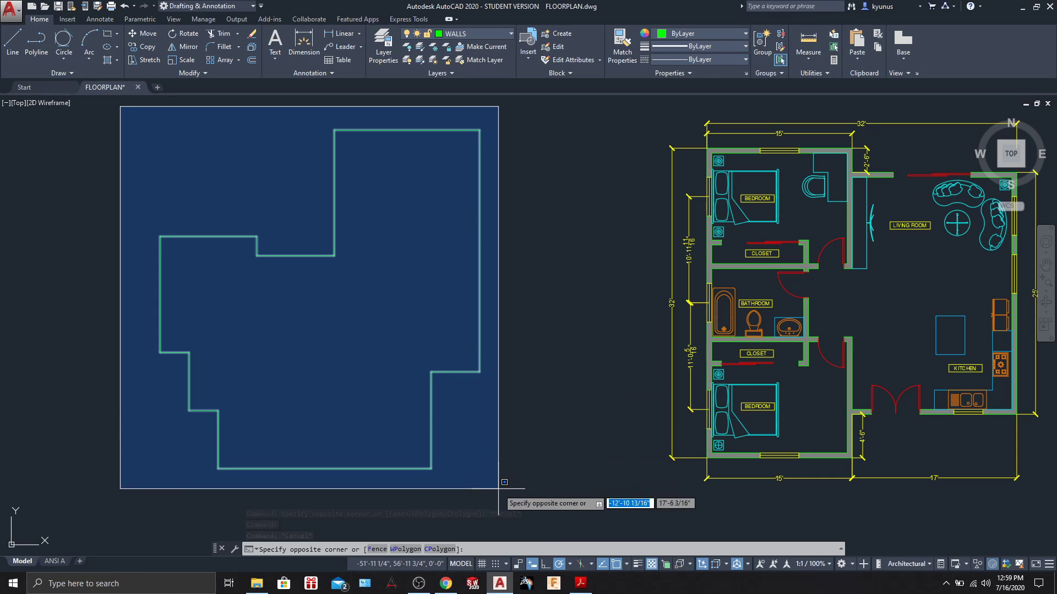
{"action": "left_click", "coordinate": [501, 486]}
{"action": "type", "text": "J"}
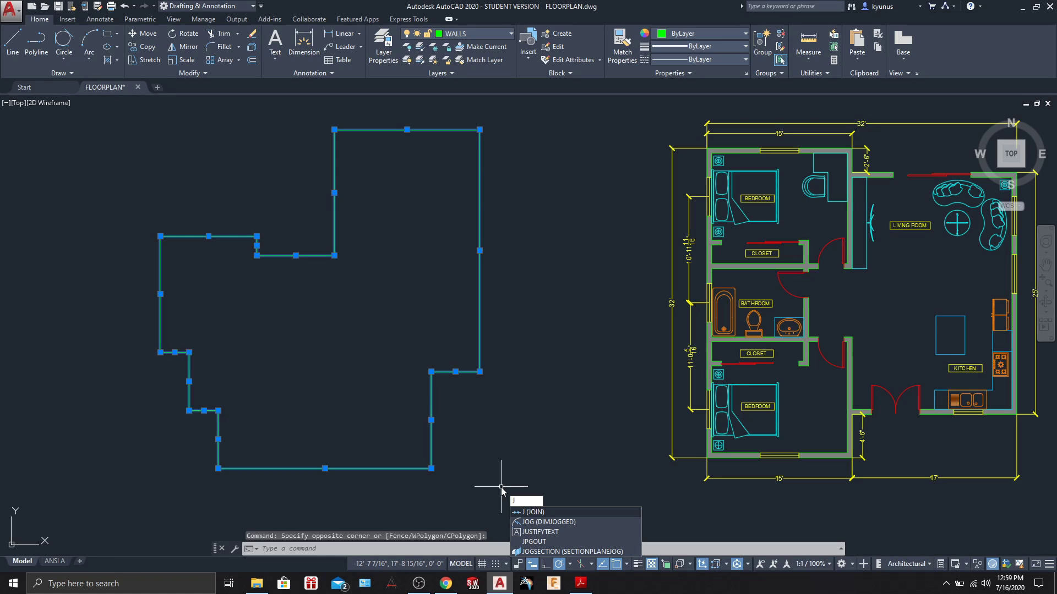
{"action": "key", "text": "Return"}
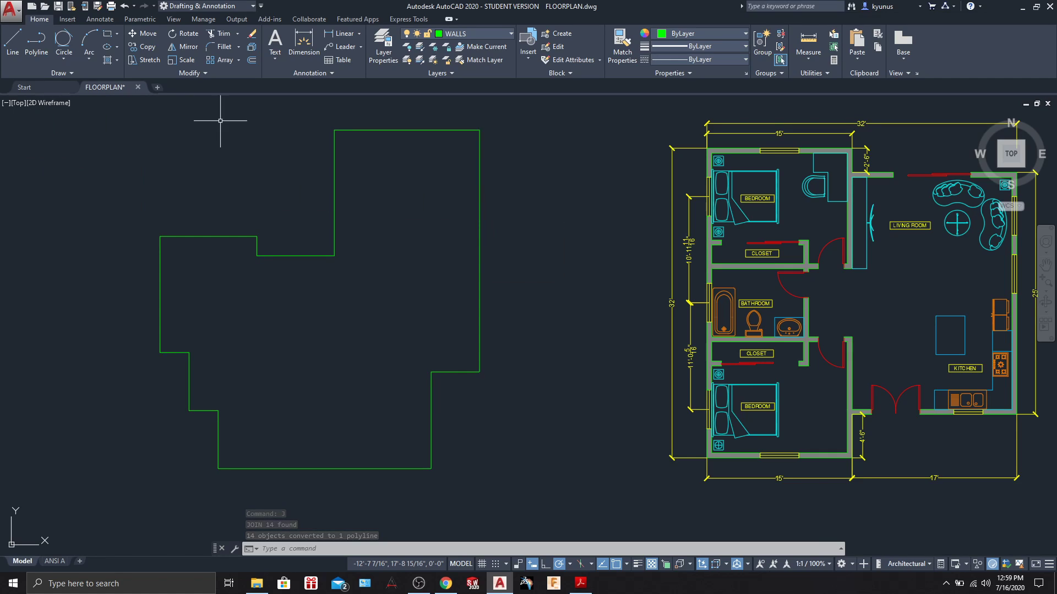
Offset the joined wall outline 6 inches to the inside to form the wall thickness.
{"action": "left_click", "coordinate": [251, 60]}
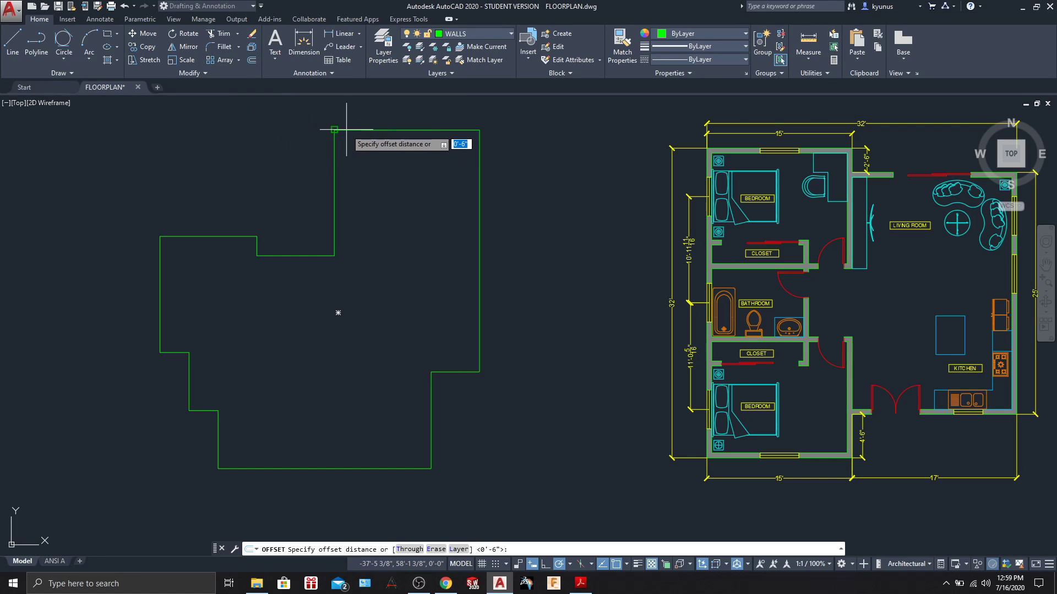
{"action": "type", "text": "6"}
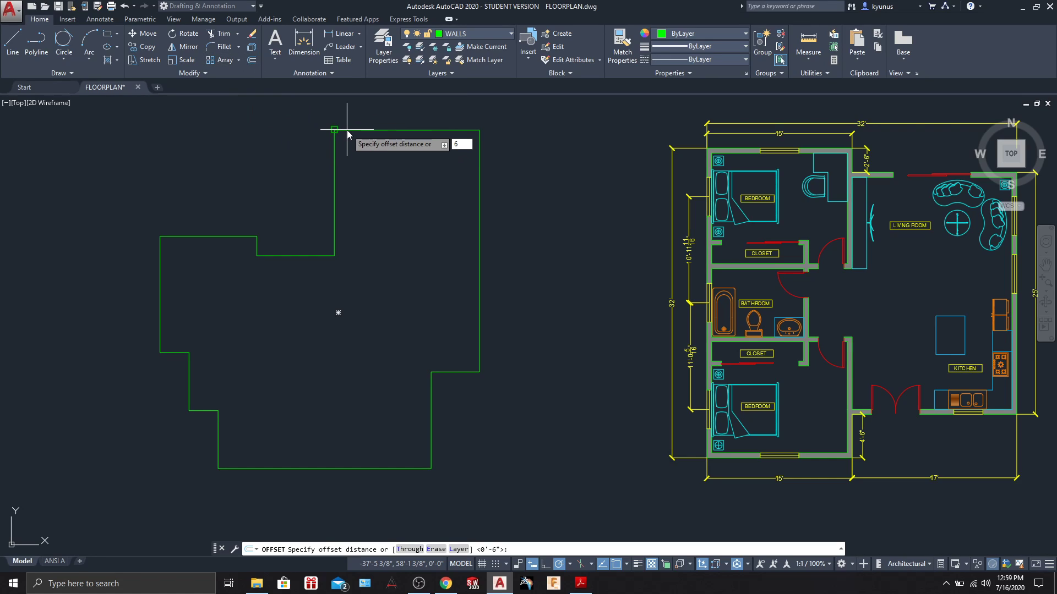
{"action": "key", "text": "Return"}
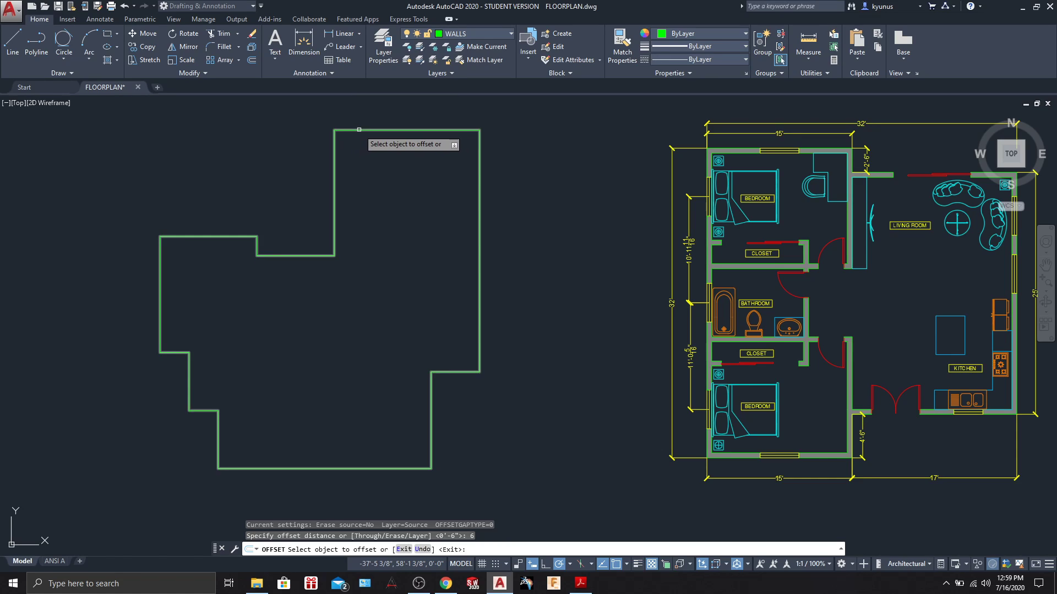
{"action": "left_click", "coordinate": [360, 130]}
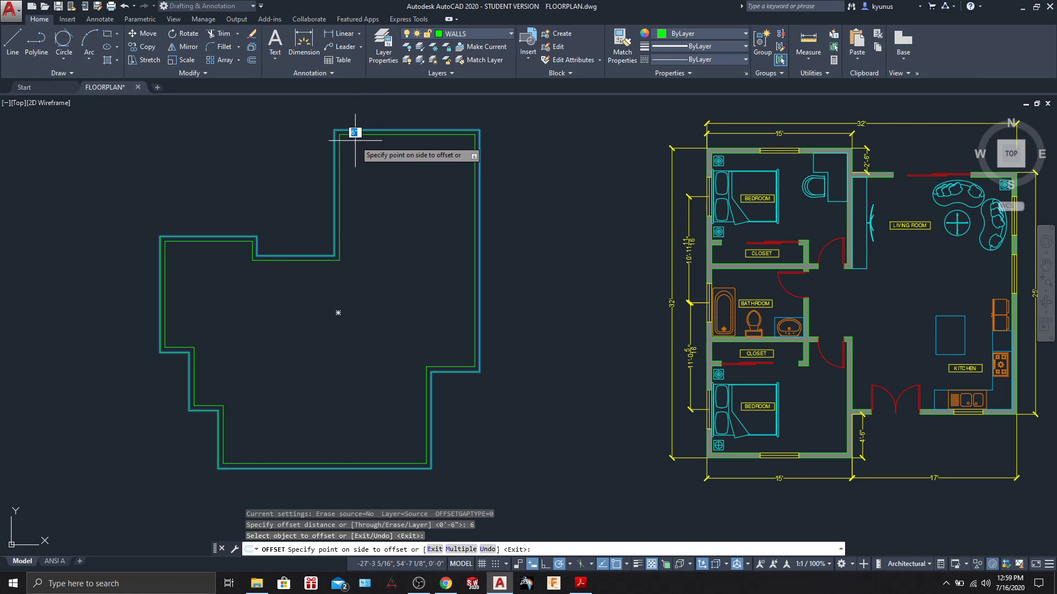
{"action": "left_click", "coordinate": [355, 141]}
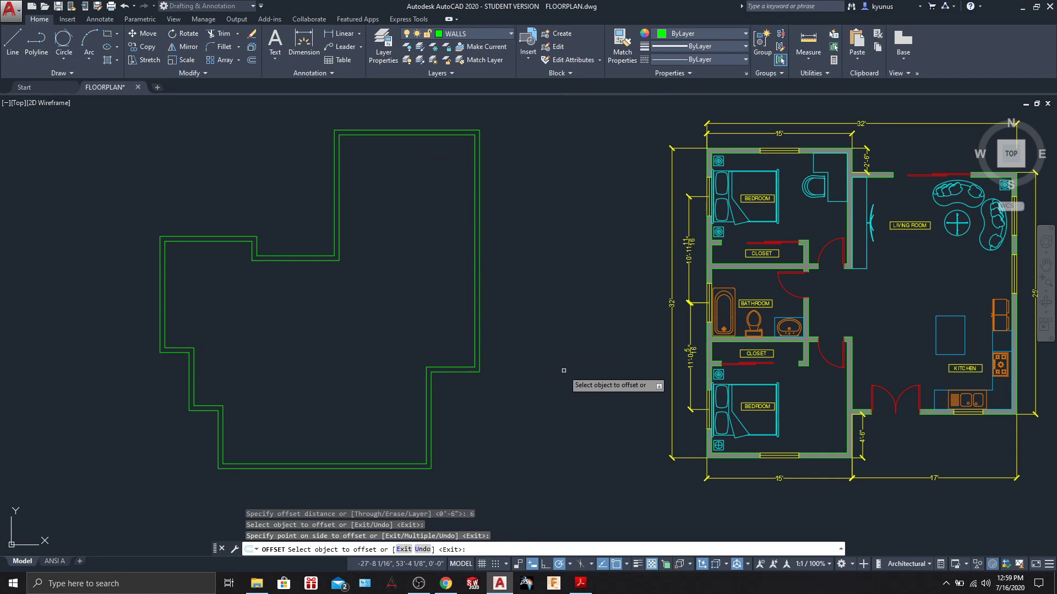
{"action": "key", "text": "Escape"}
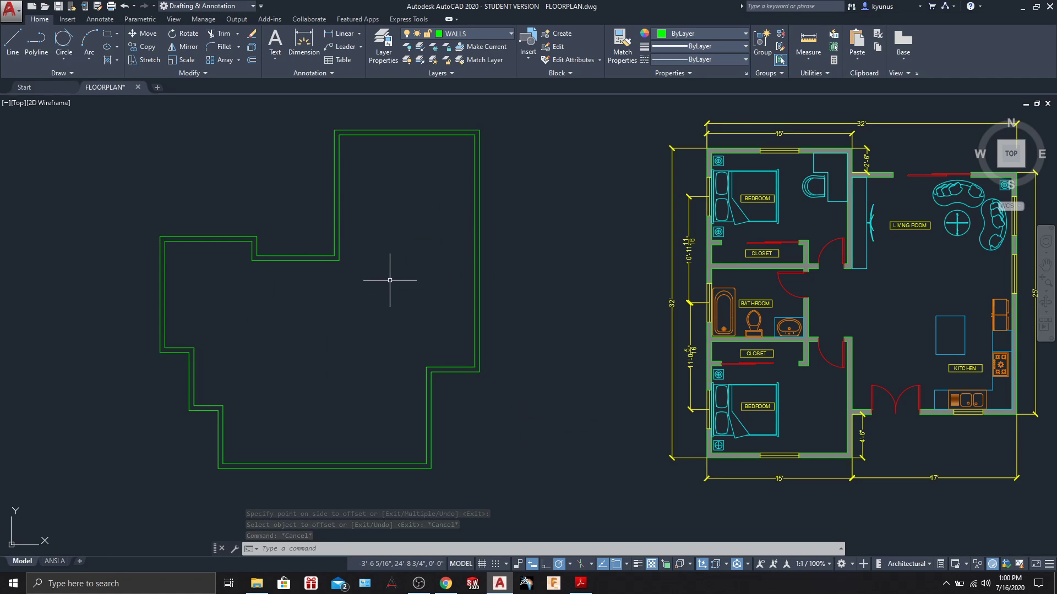
{"action": "middle_click_drag", "start_coordinate": [330, 292], "coordinate": [386, 300]}
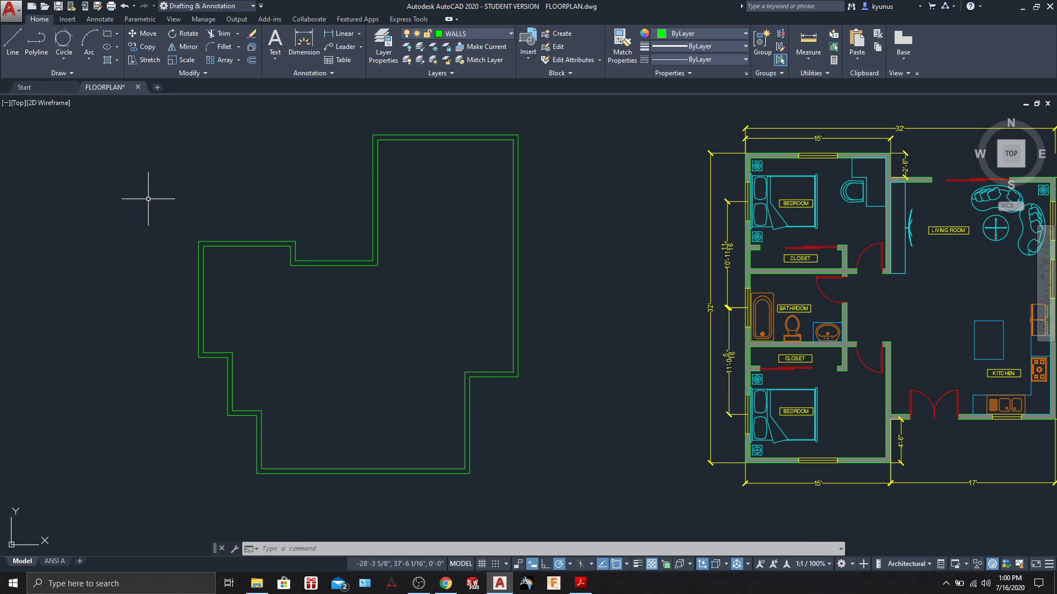
{"action": "mouse_move", "coordinate": [148, 199]}
{"action": "middle_mouse_down"}
{"action": "mouse_move", "coordinate": [155, 208]}
{"action": "mouse_move", "coordinate": [181, 197]}
{"action": "middle_mouse_up"}
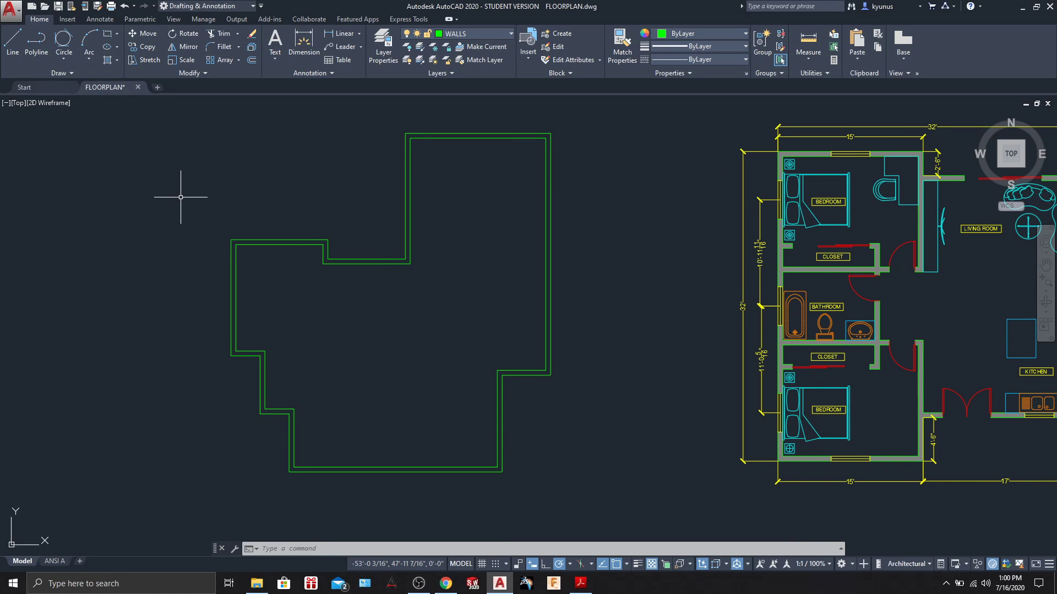